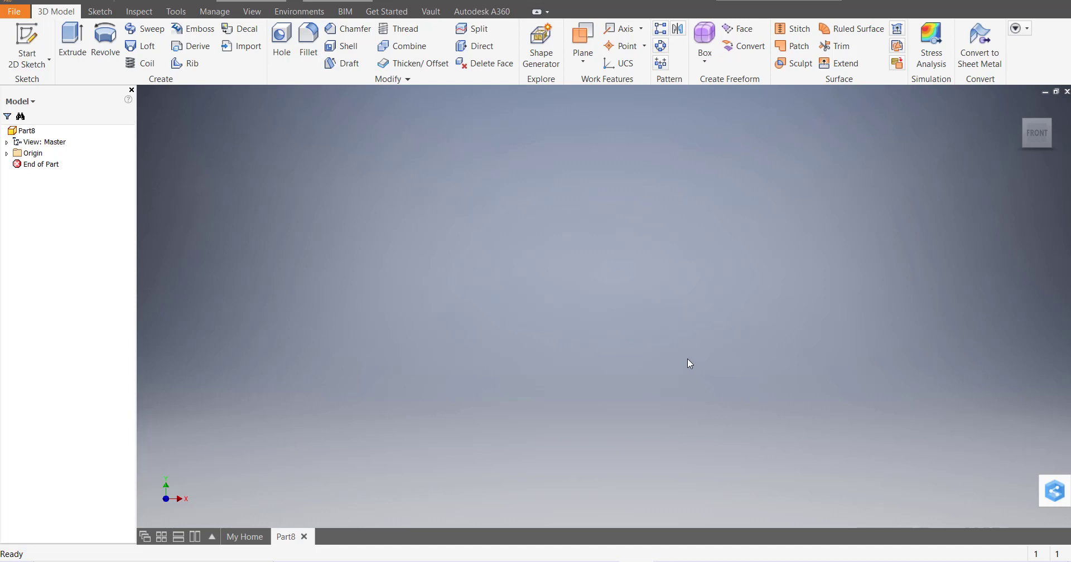
Start a 2D sketch on the XZ plane and sketch a circle about 10.8 mm in diameter centred on the origin
click(28, 60)
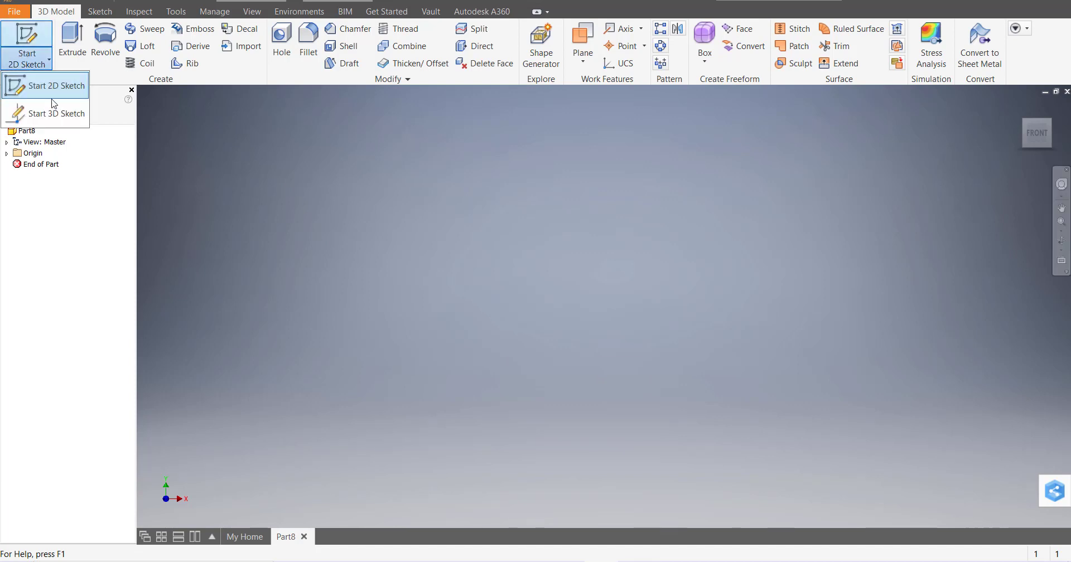
click(58, 87)
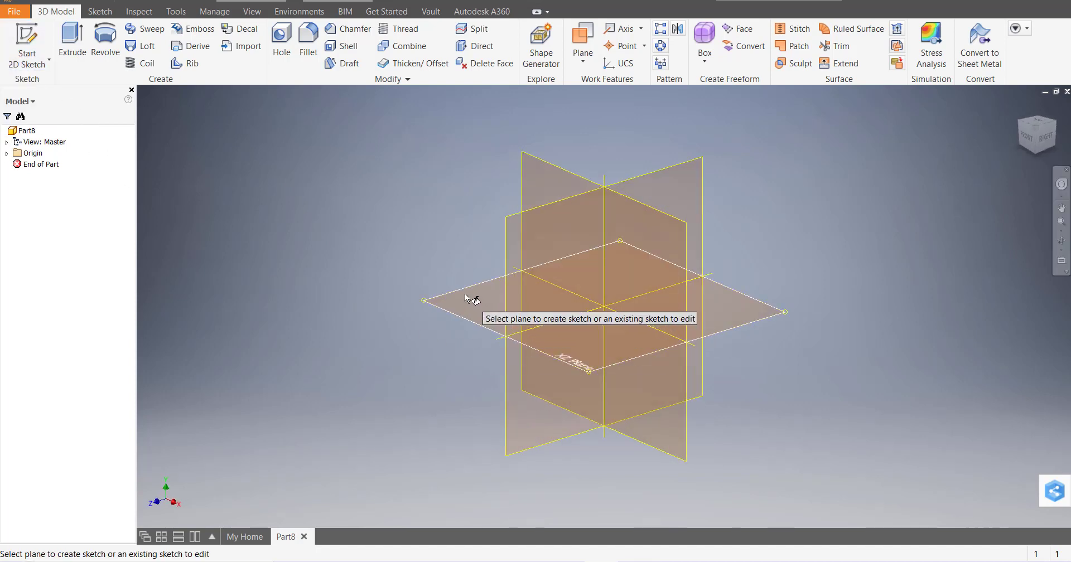
click(466, 294)
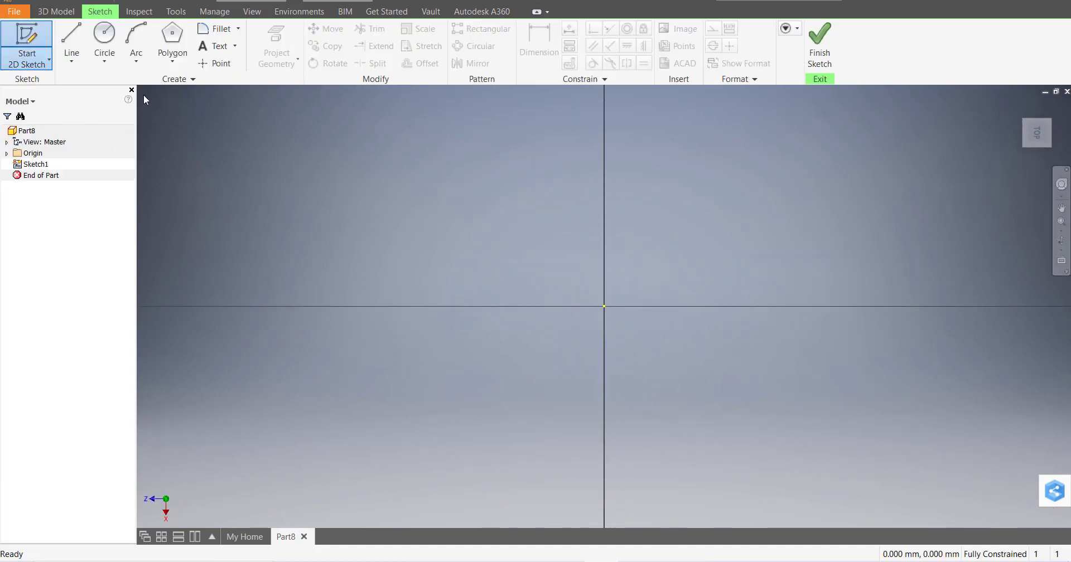
click(101, 46)
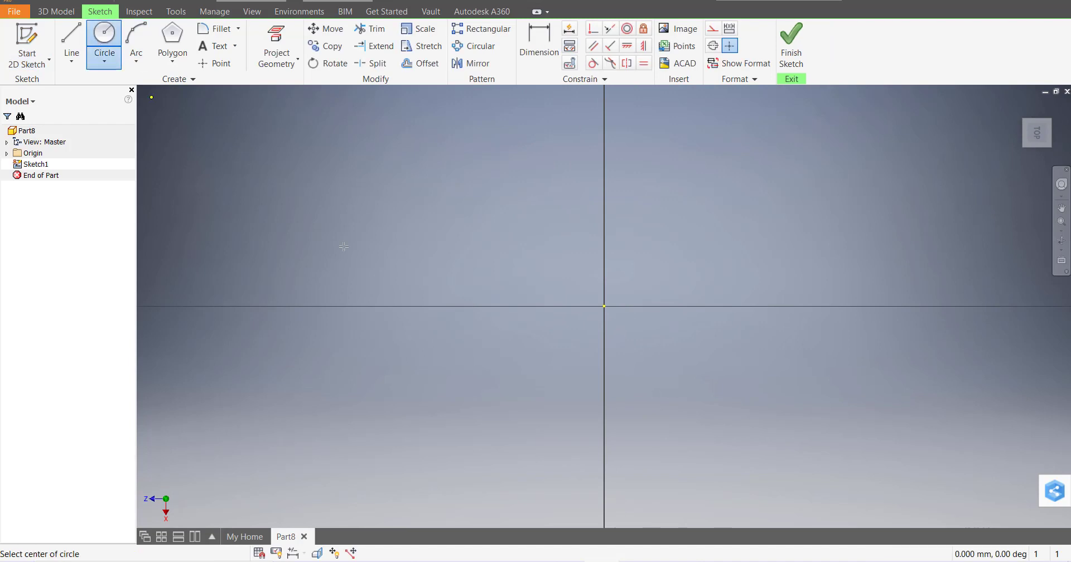
click(604, 306)
click(664, 340)
key(Escape)
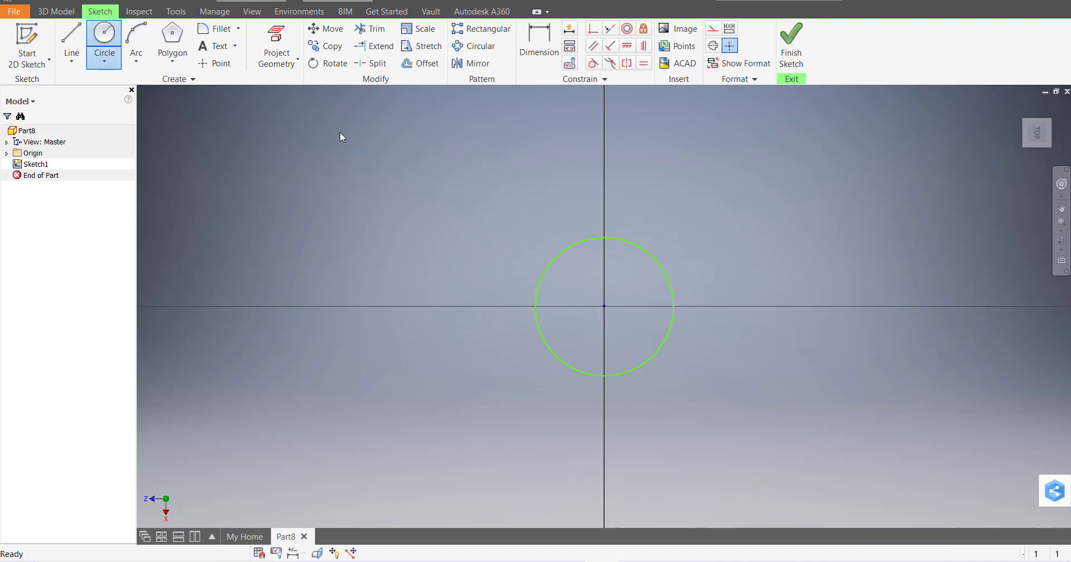
Dimension the circle's diameter to 10 mm and finish the sketch
click(539, 42)
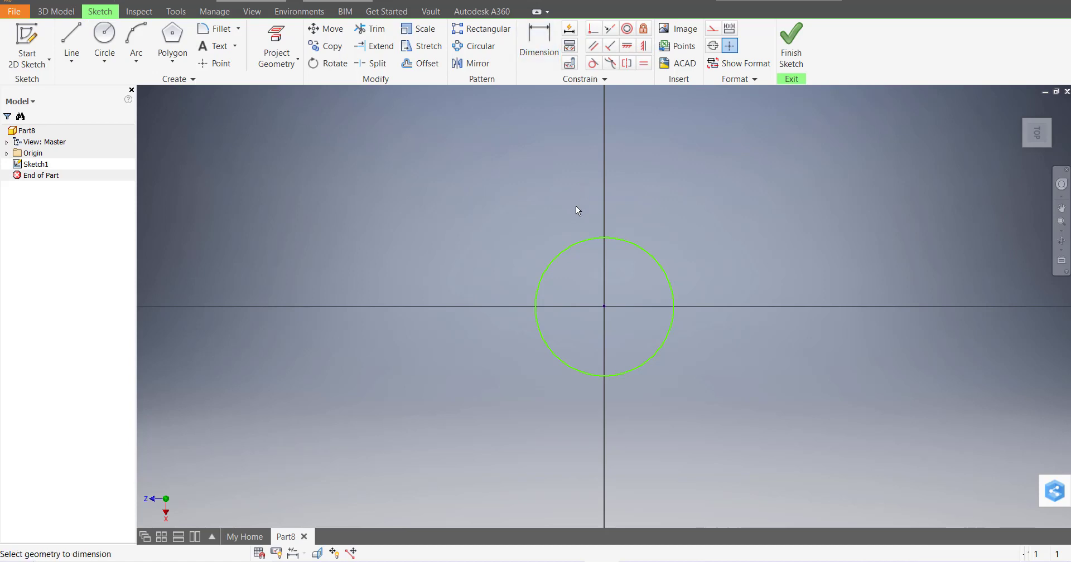
click(568, 246)
click(524, 196)
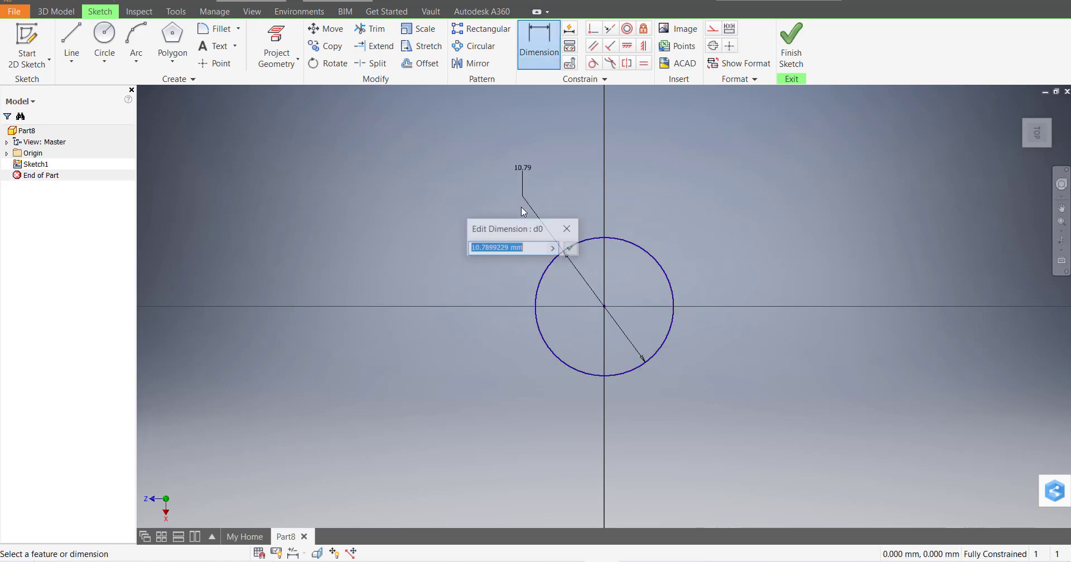
text(10)
key(Return)
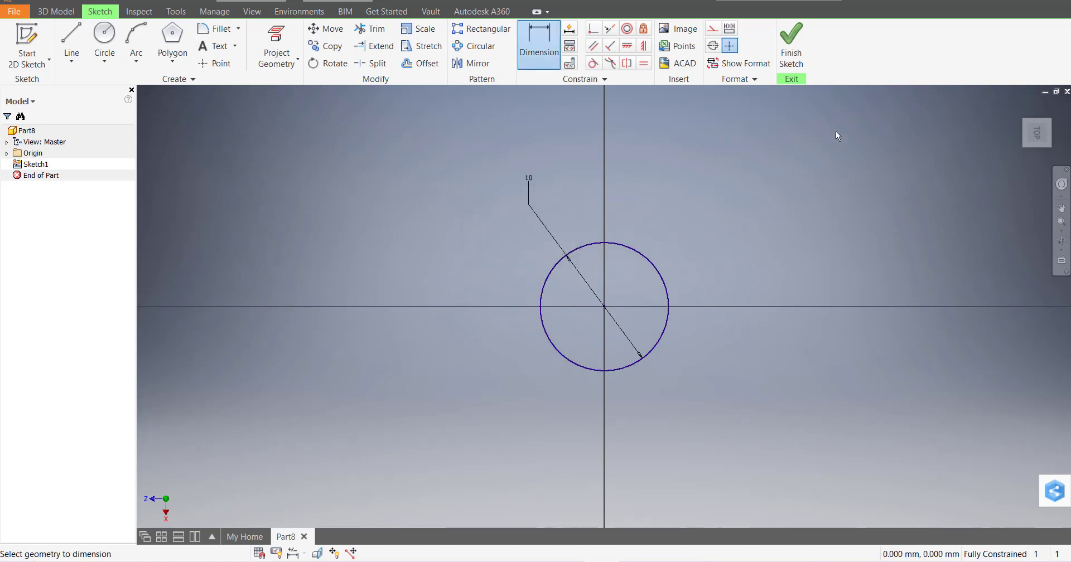
click(798, 63)
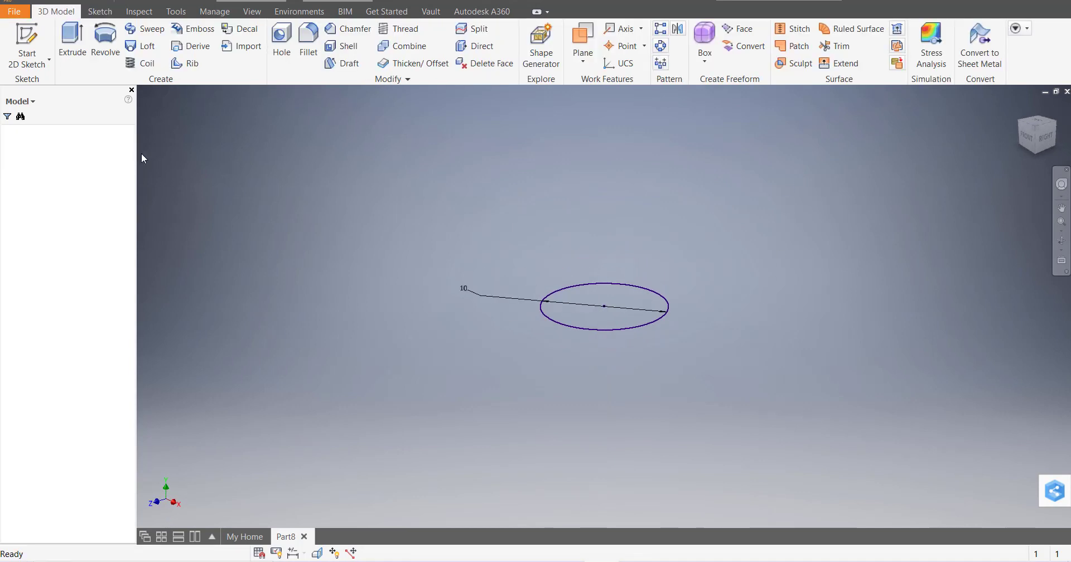
Extrude the circle 25 mm into a solid cylinder
click(73, 49)
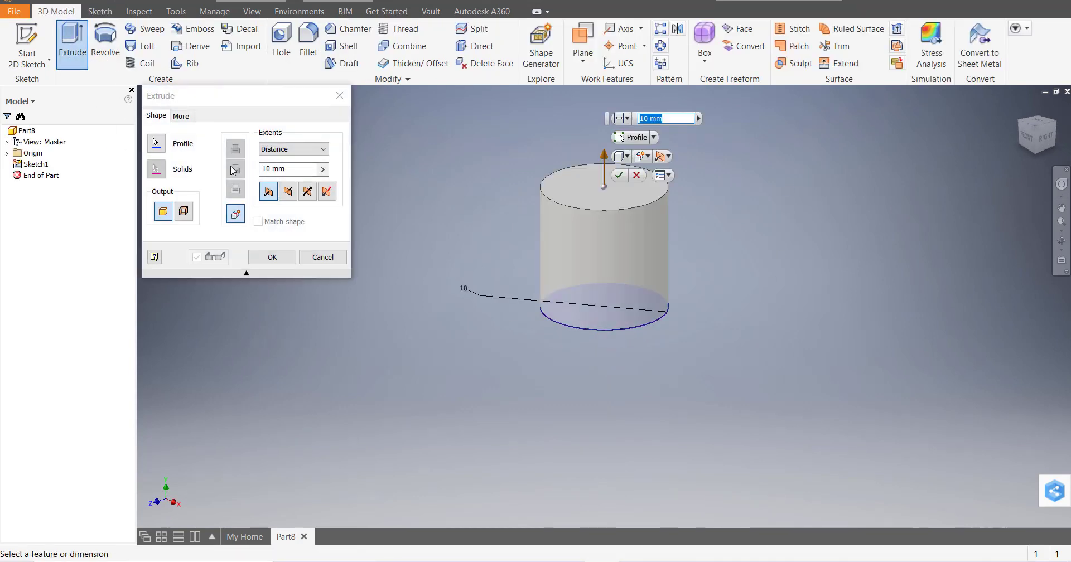
drag(284, 168, 264, 172)
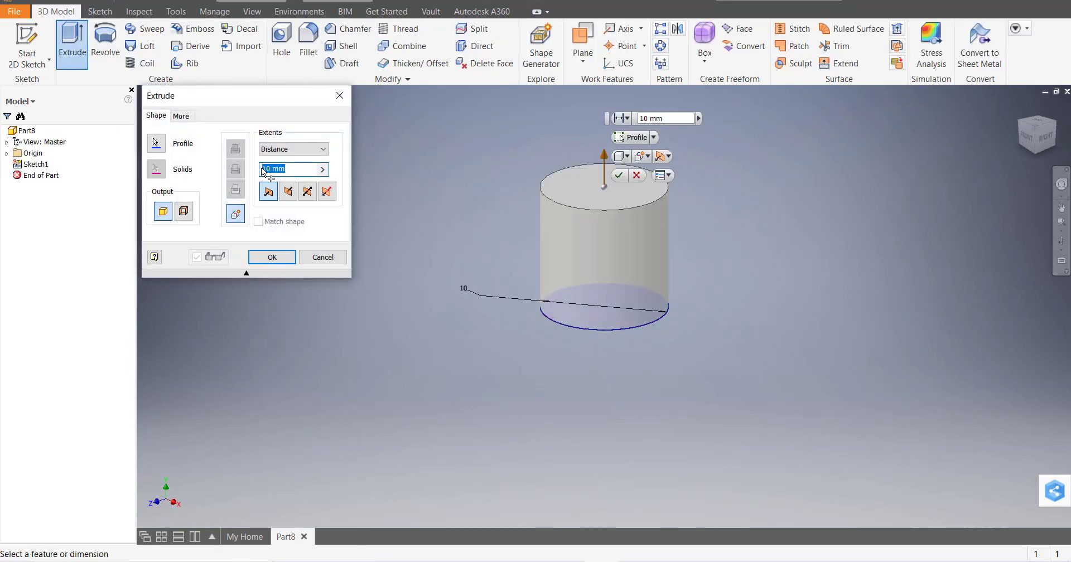
text(25)
key(Return)
Start a thread on the cylinder's side face with the M10x0.75 designation
scroll(469, 283, up, 5)
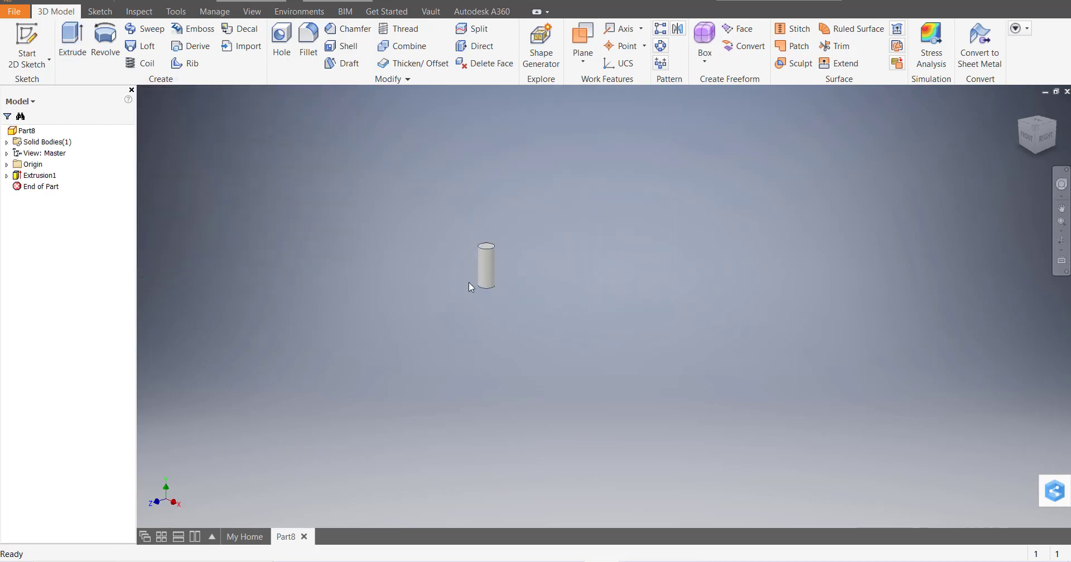
scroll(468, 268, down, 10)
scroll(678, 193, up, 3)
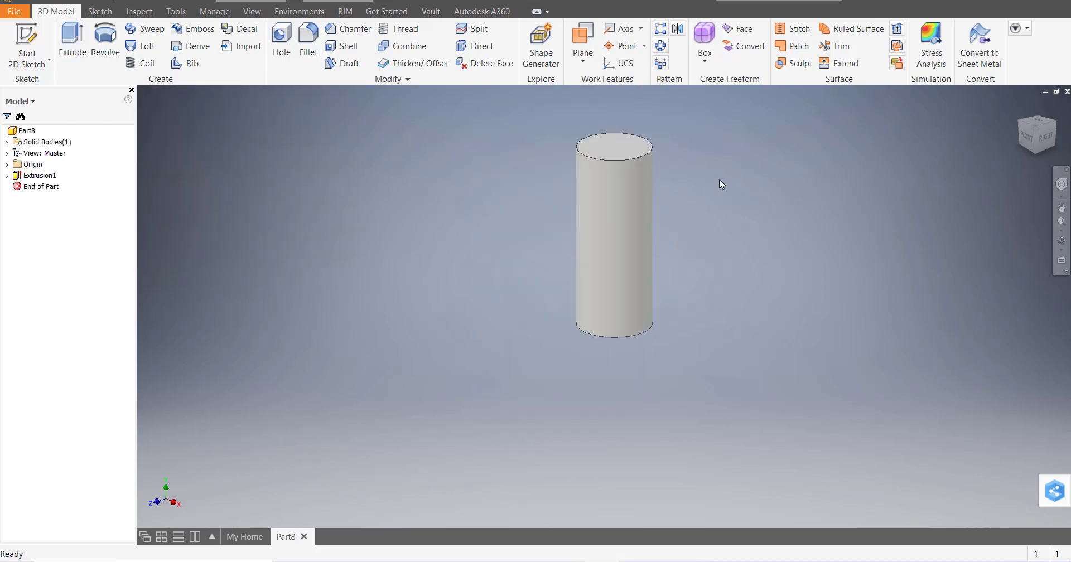
scroll(748, 130, down, 3)
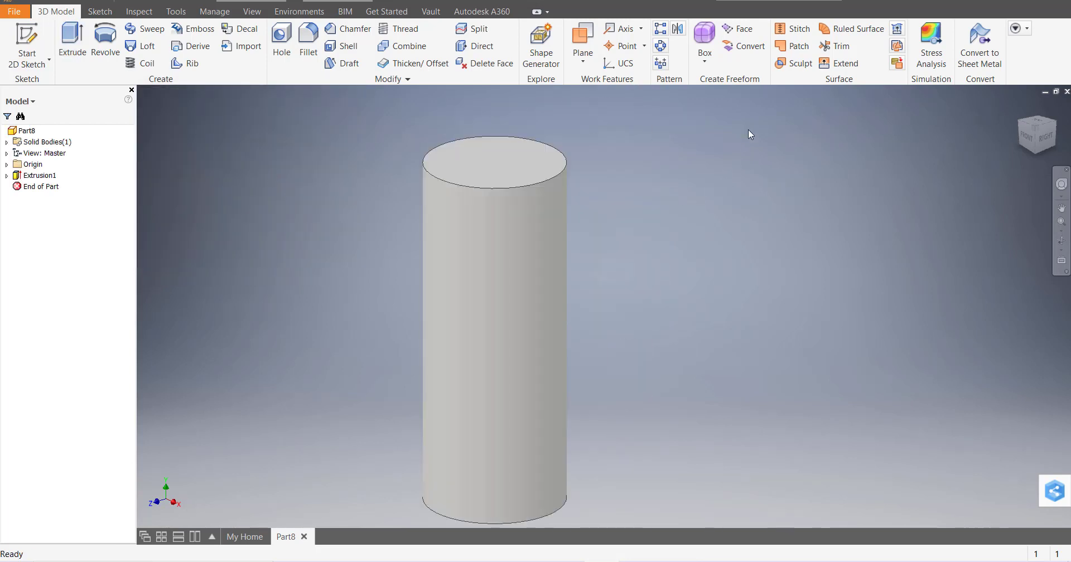
click(398, 28)
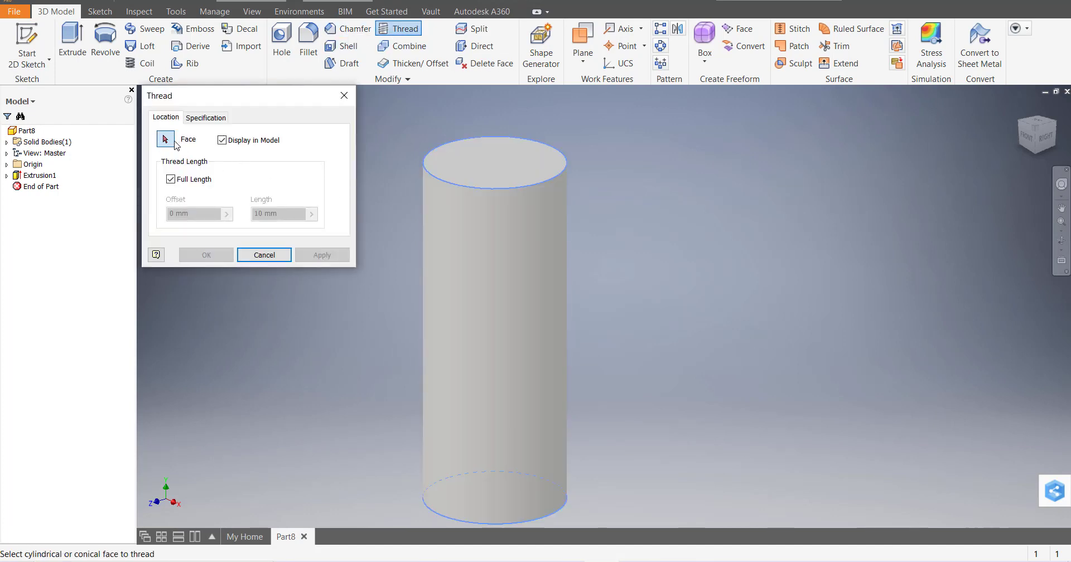
click(460, 189)
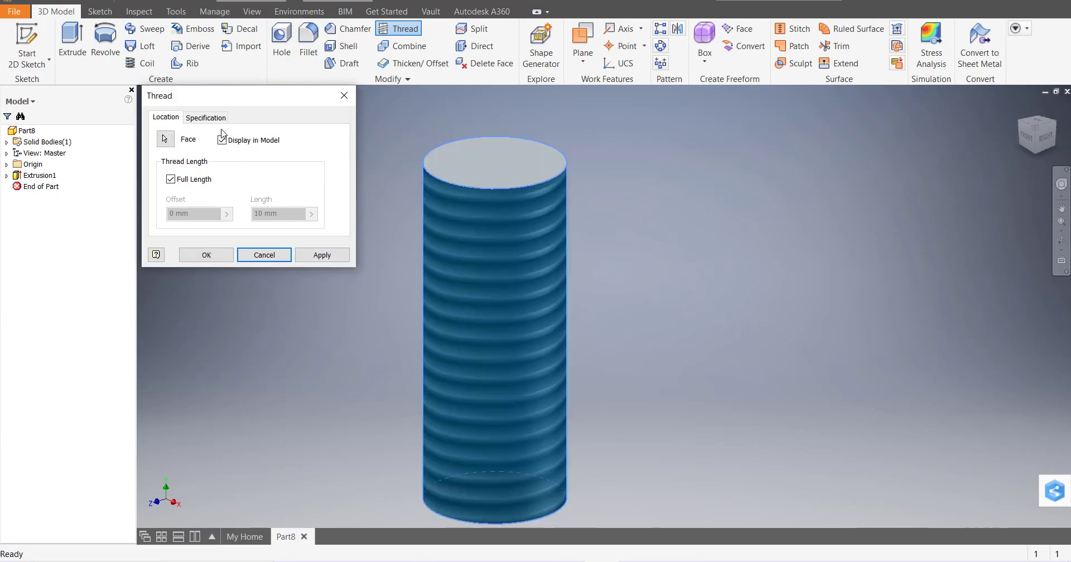
click(209, 119)
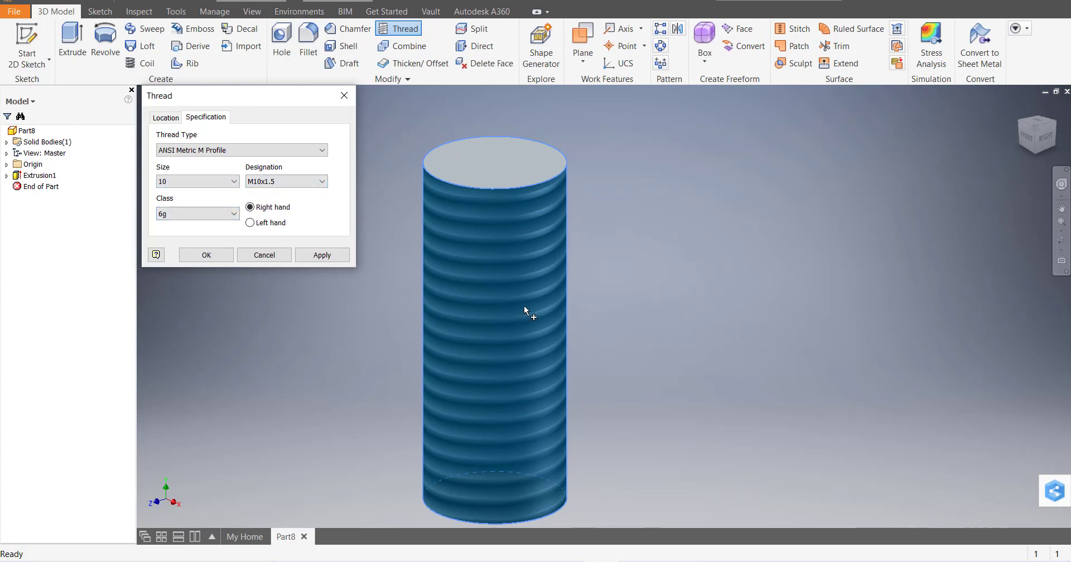
click(284, 185)
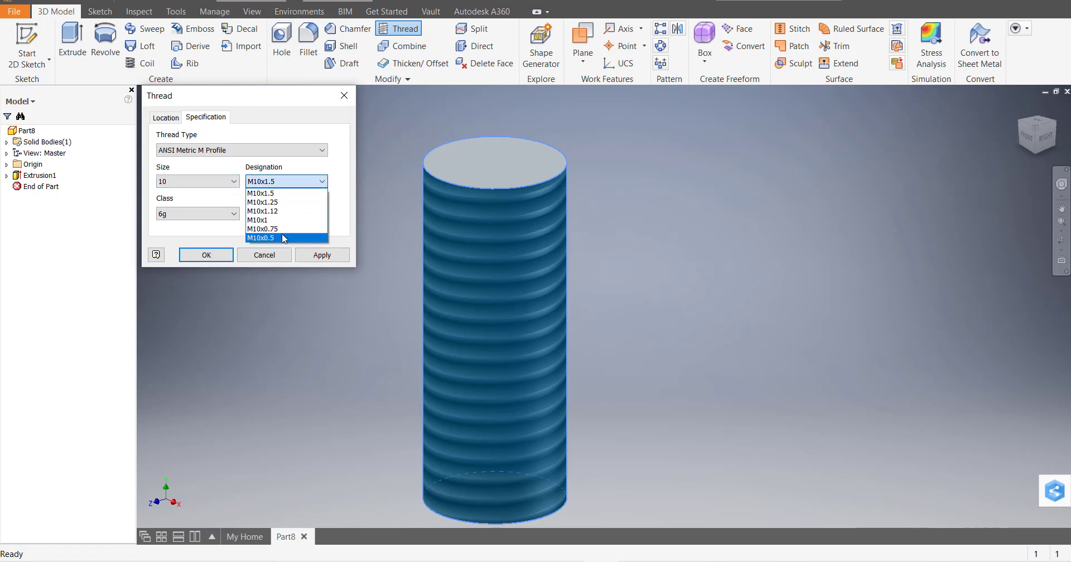
click(283, 229)
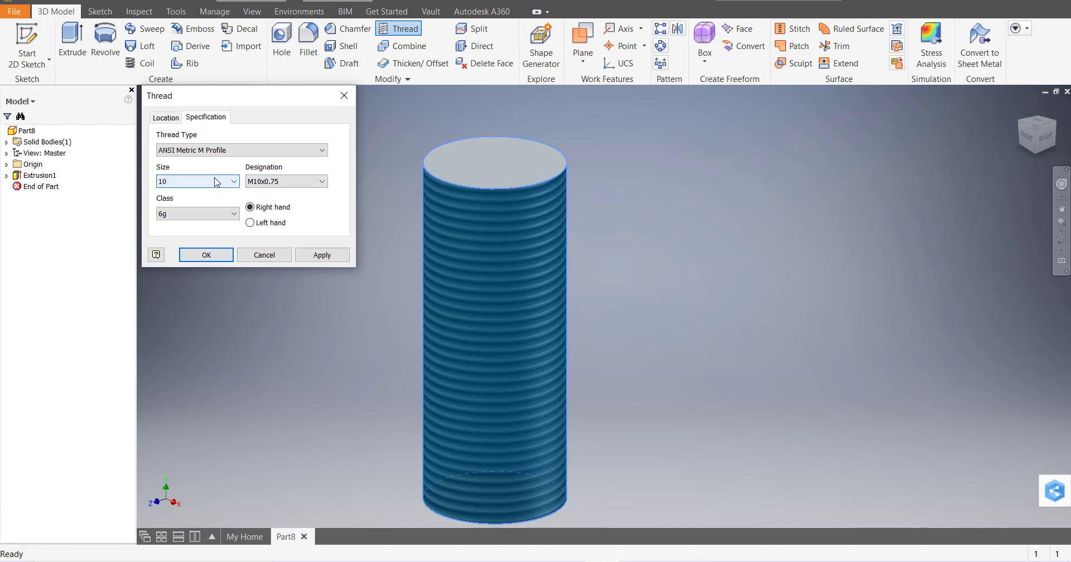
Turn off the thread's full length, set its offset to 10 mm and its length to 15 mm, and create it
click(166, 118)
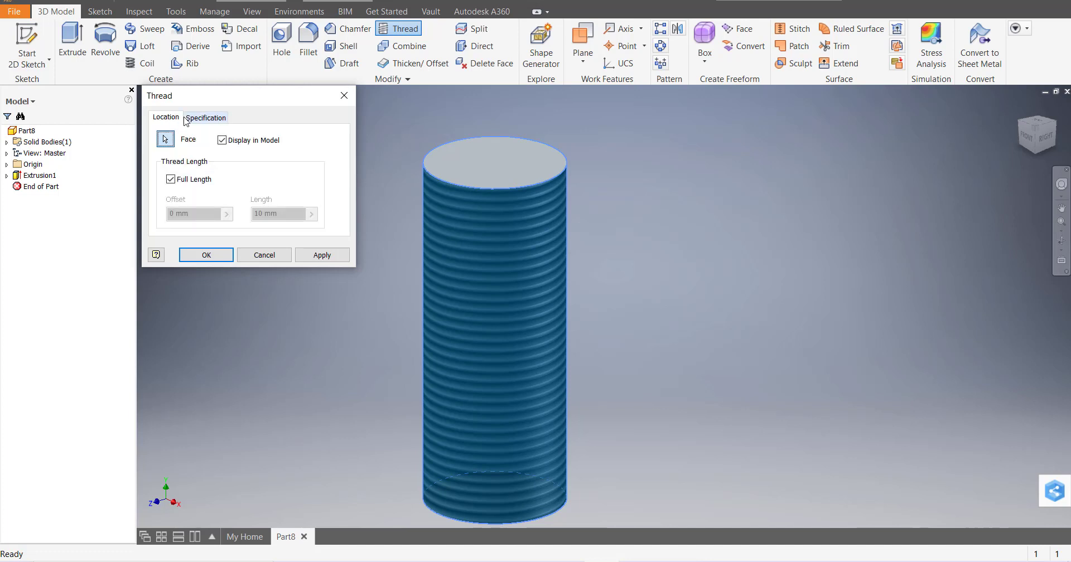
click(202, 118)
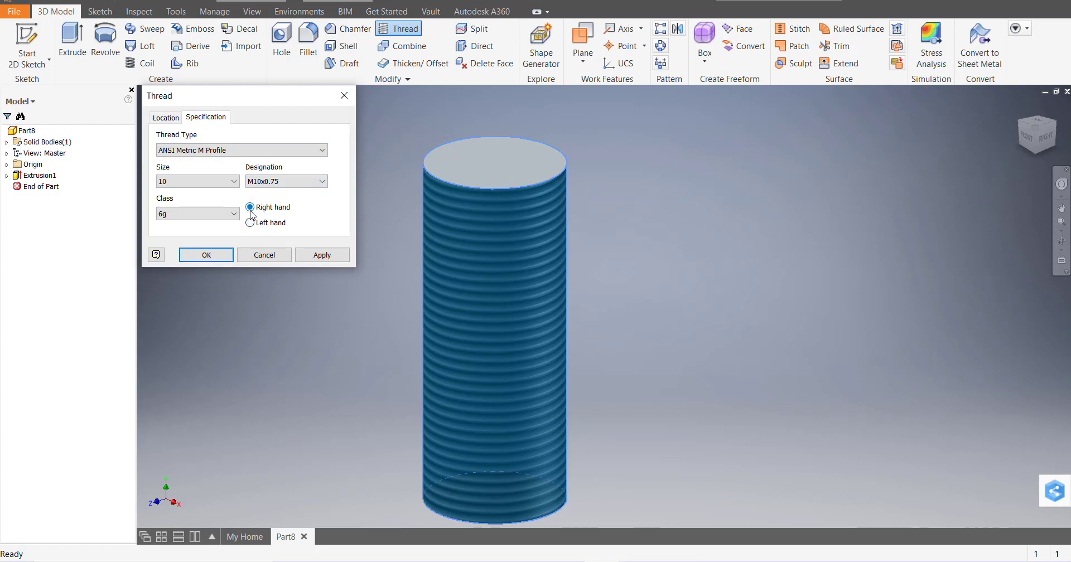
click(166, 120)
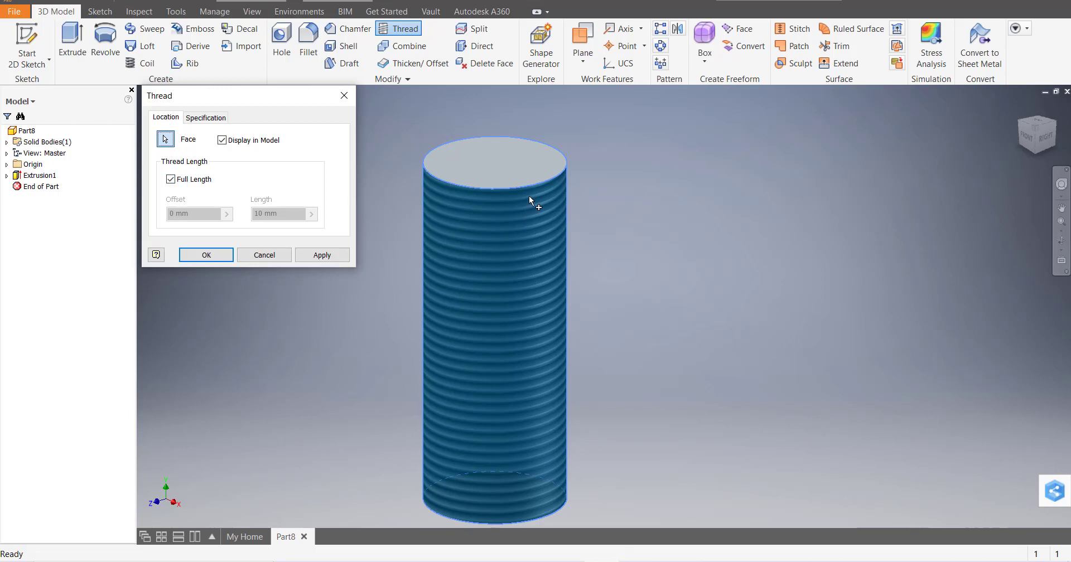
click(171, 179)
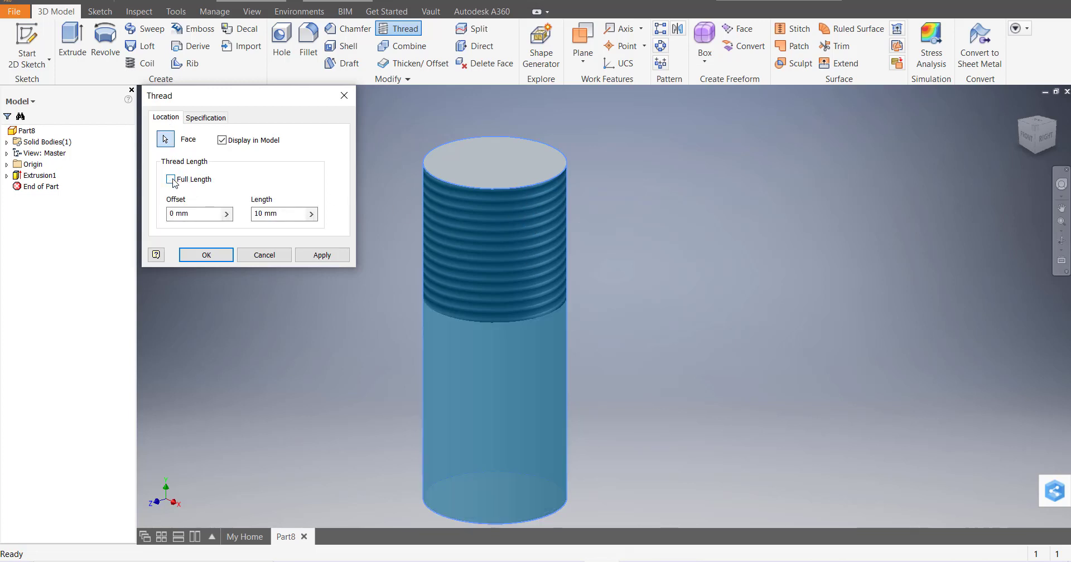
click(213, 215)
drag(205, 216, 164, 216)
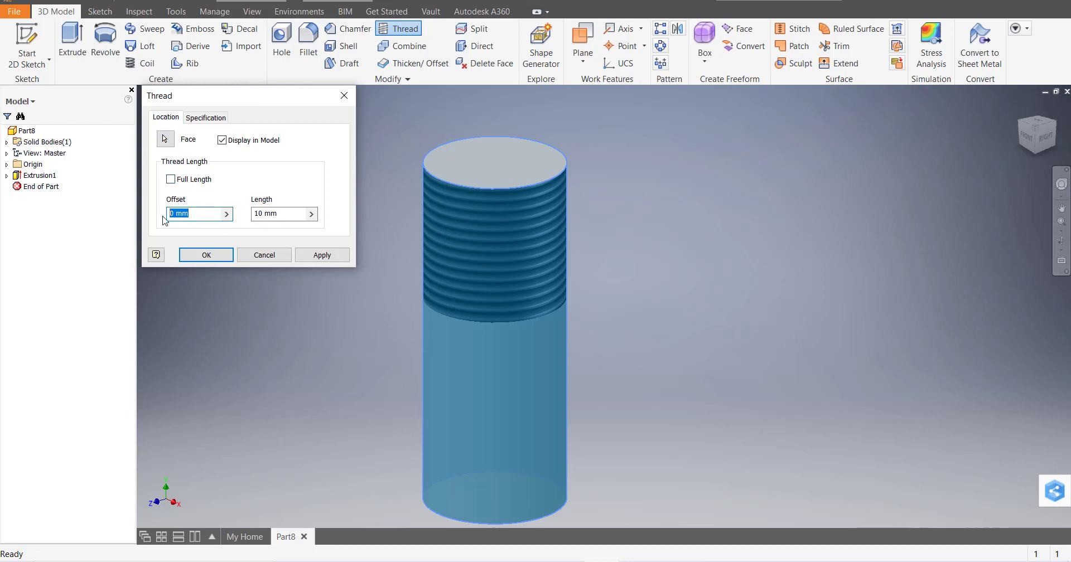
text(10)
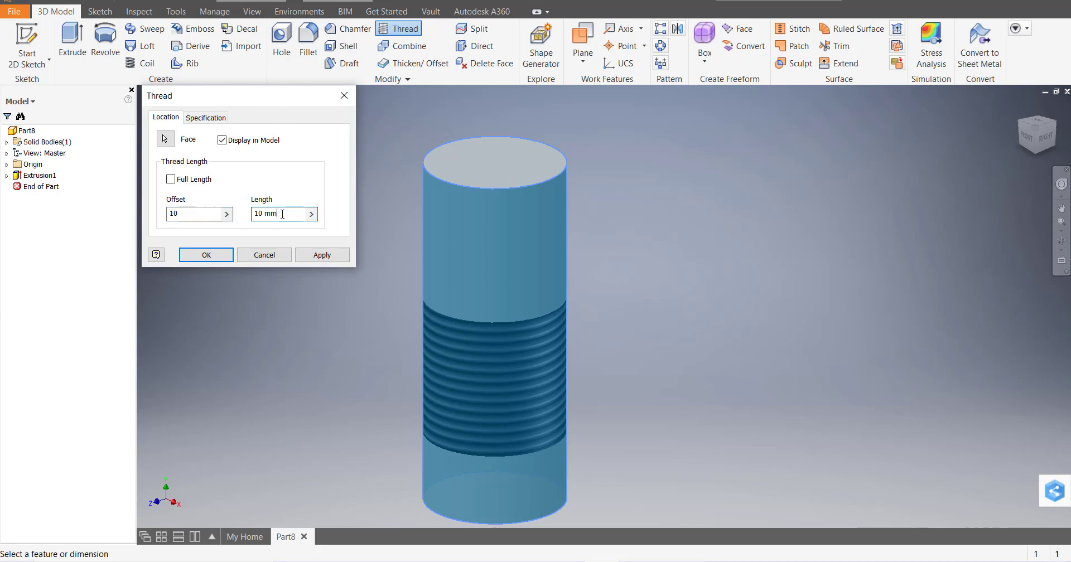
drag(281, 215, 250, 219)
text(15)
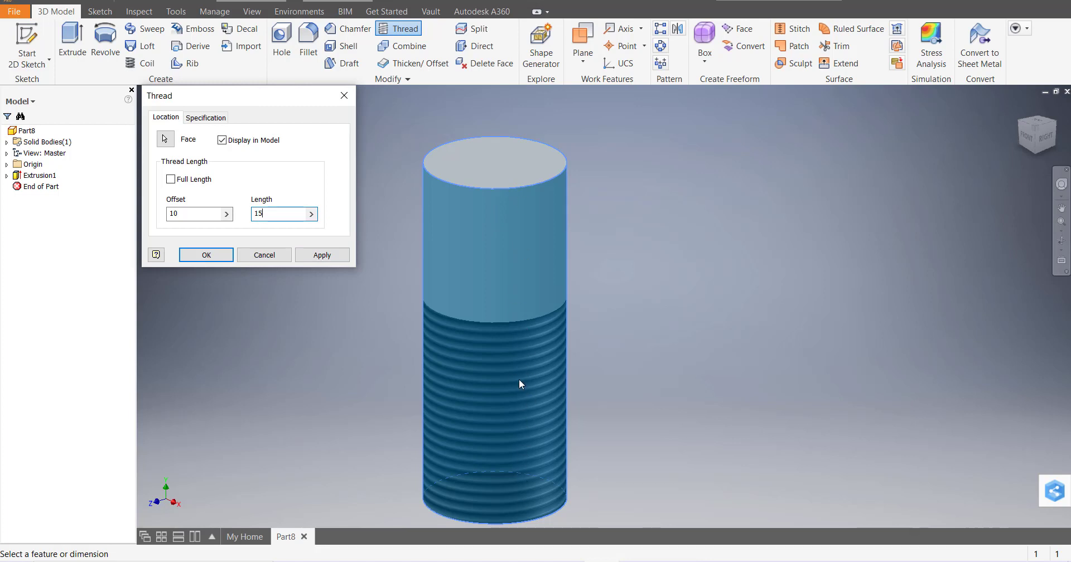
click(221, 255)
scroll(645, 330, down, 3)
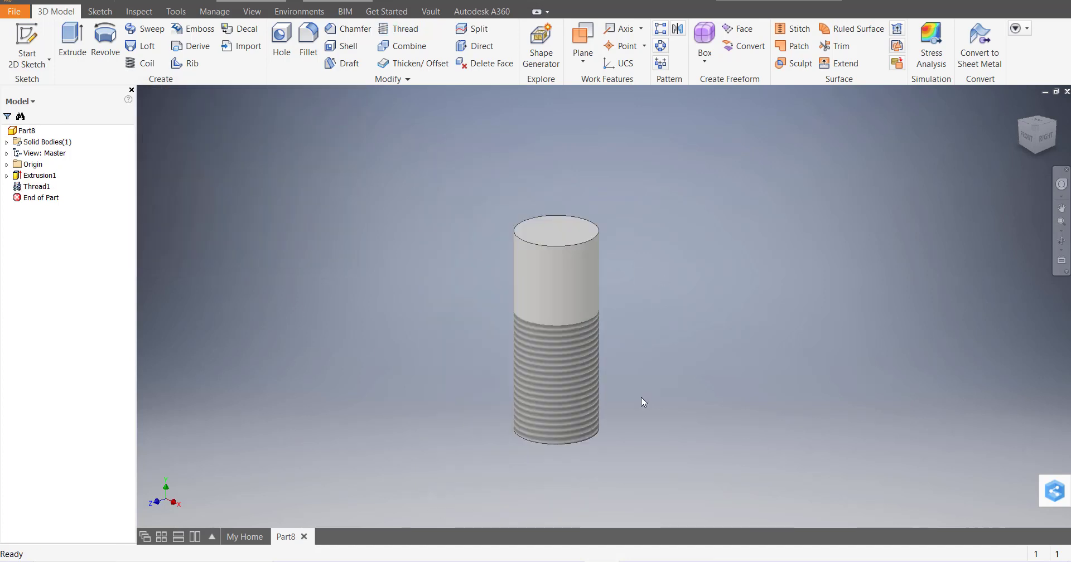
scroll(653, 385, up, 2)
scroll(534, 433, down, 7)
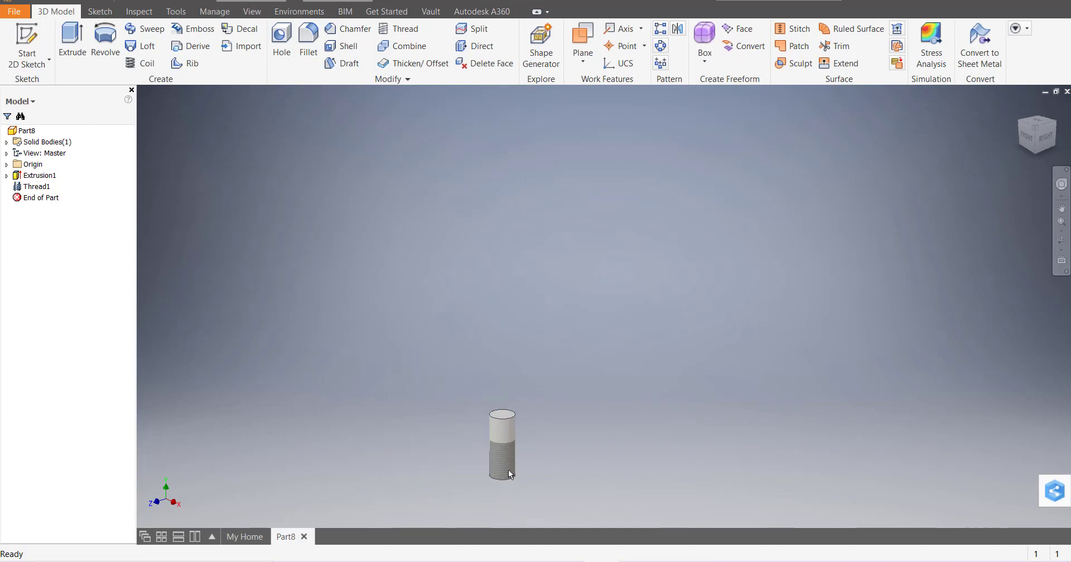
scroll(508, 475, up, 5)
scroll(530, 480, down, 2)
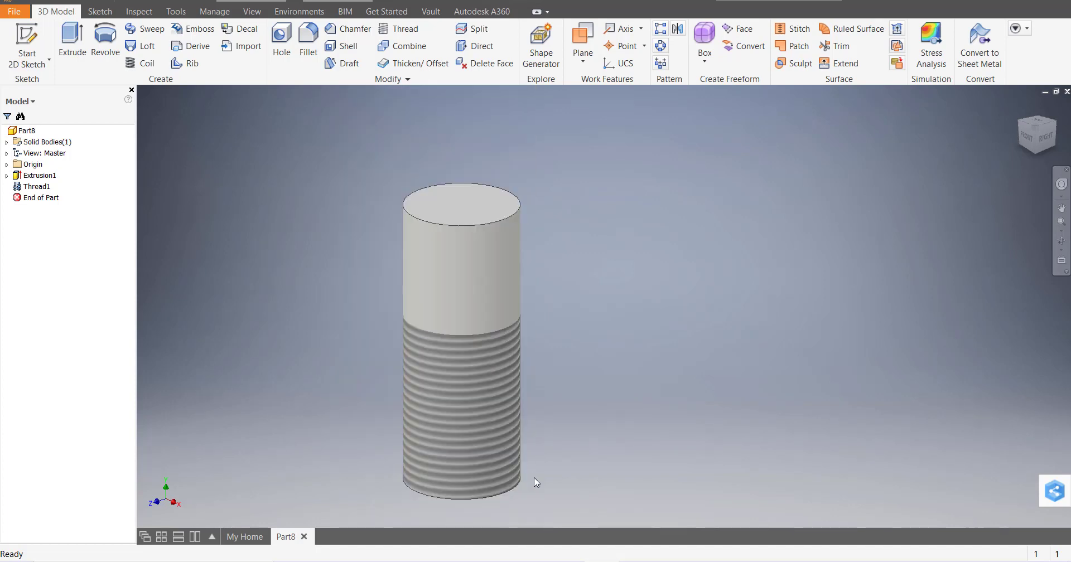
scroll(600, 323, down, 2)
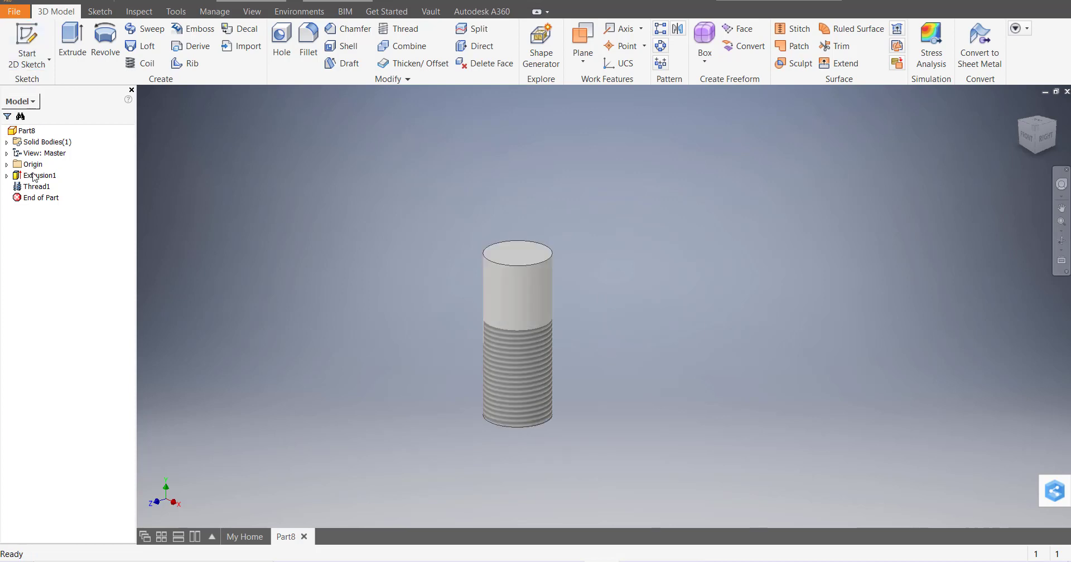
Start a new 2D sketch on the origin's XZ plane at the cylinder's threaded end
click(8, 154)
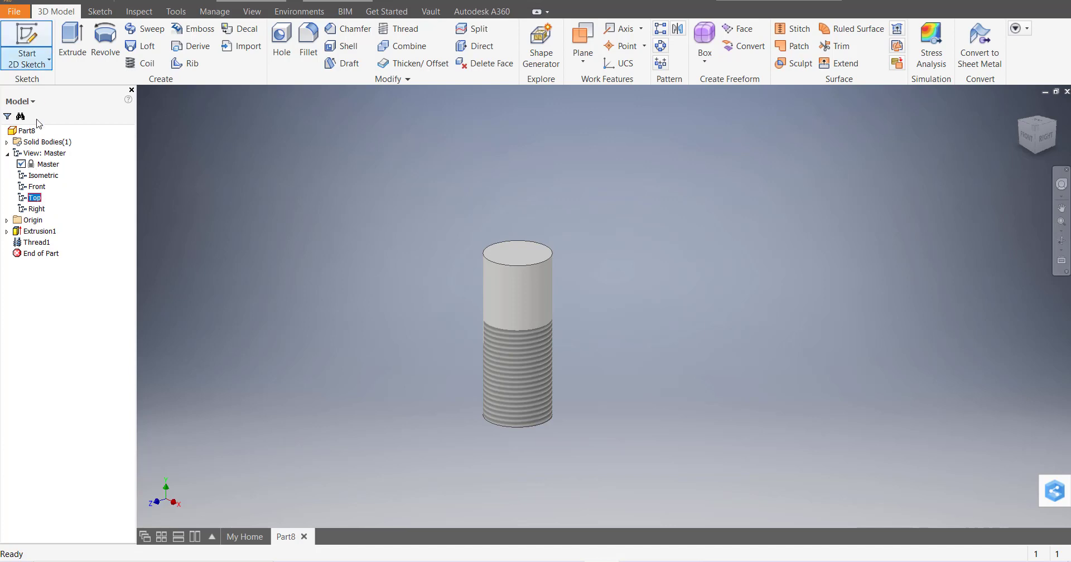
click(7, 220)
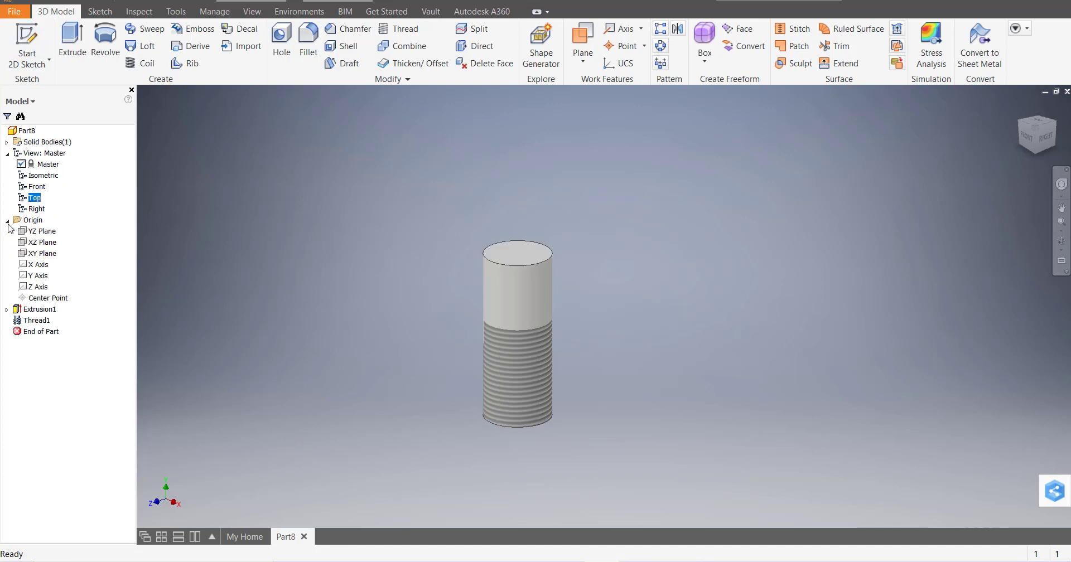
click(52, 246)
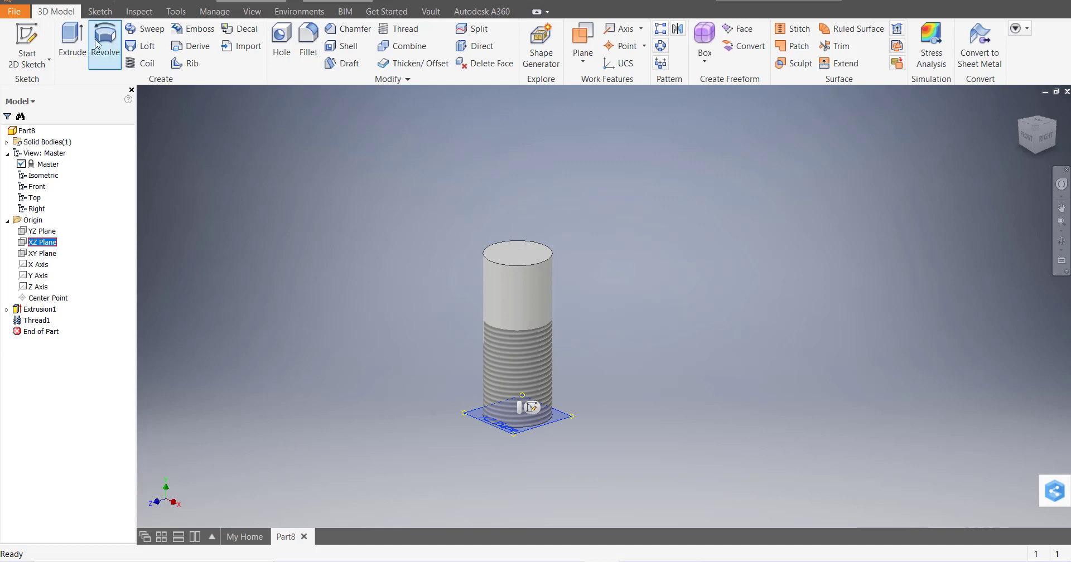
click(29, 56)
click(50, 85)
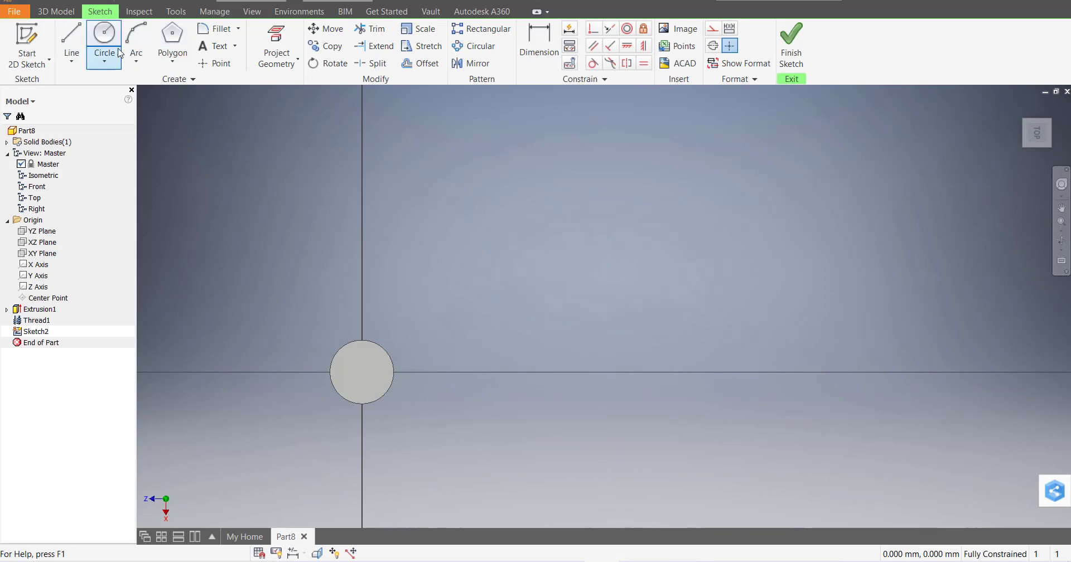
Draw a circle beside the cylinder's end, clear of the axes, and set its diameter to 20 mm
click(105, 60)
click(113, 91)
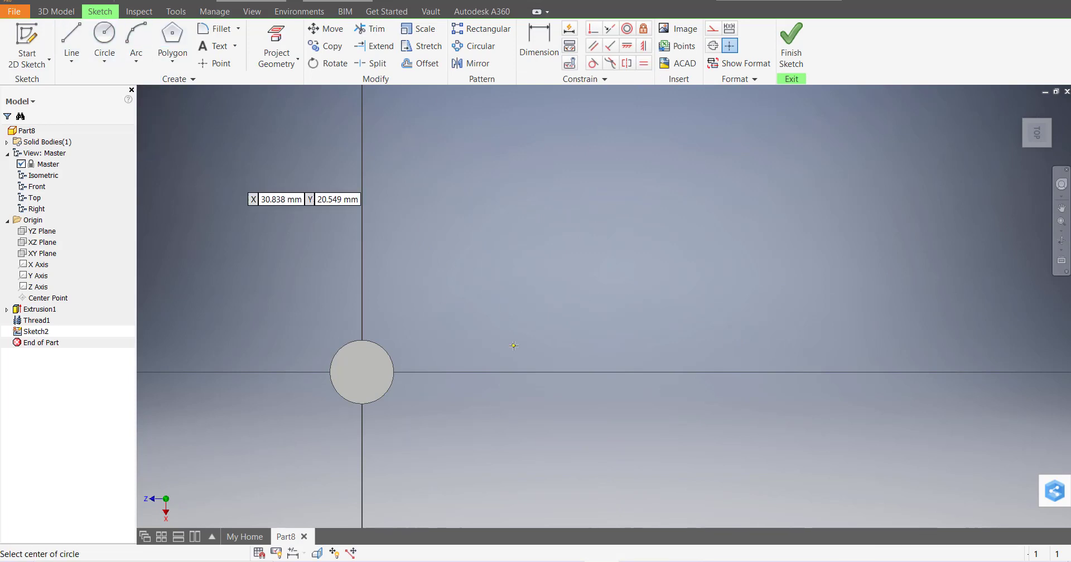
click(551, 279)
click(601, 318)
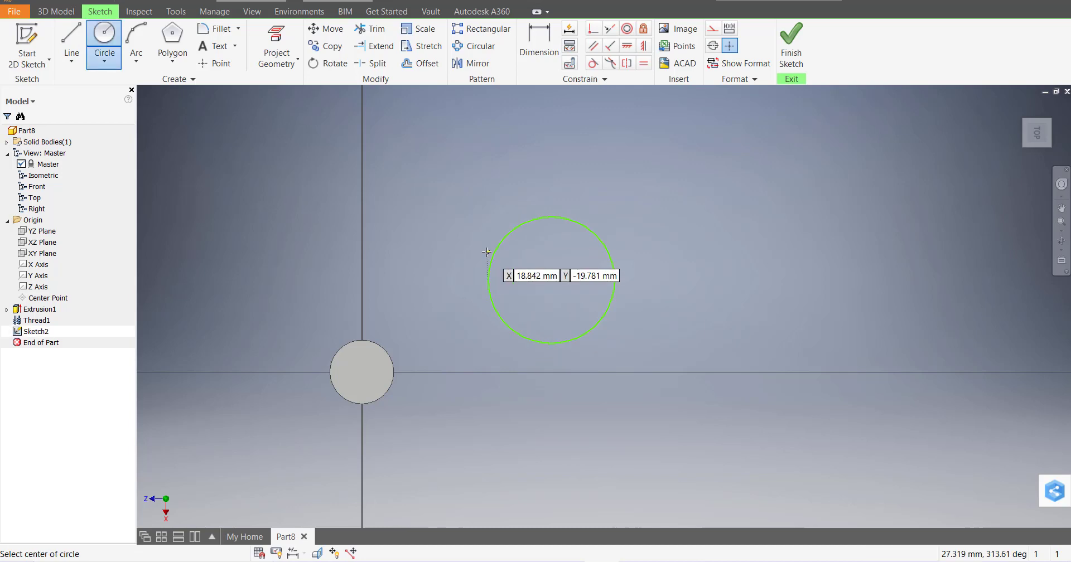
key(d)
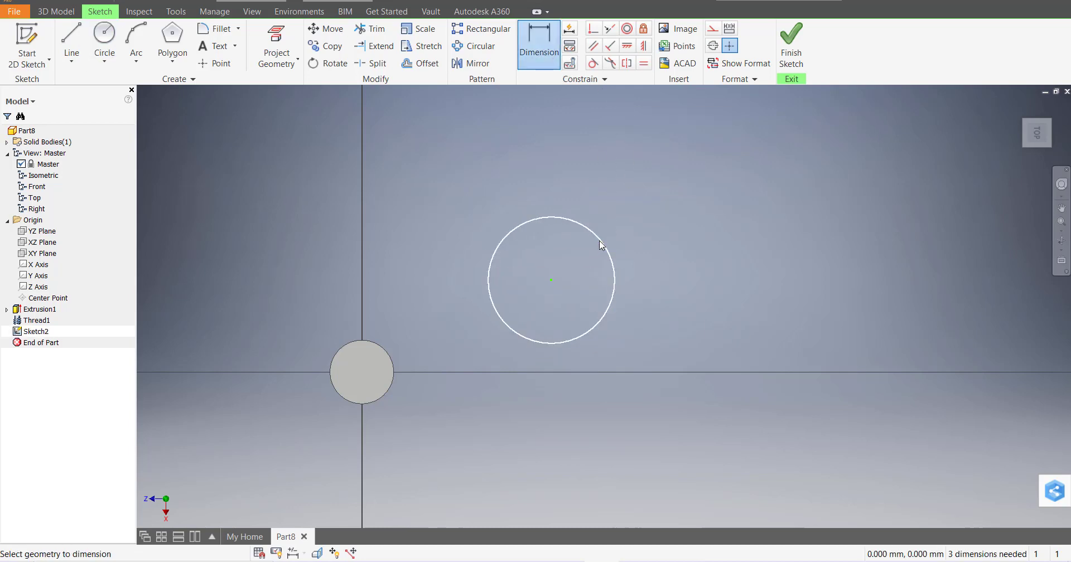
click(605, 240)
click(642, 223)
text(20)
key(Return)
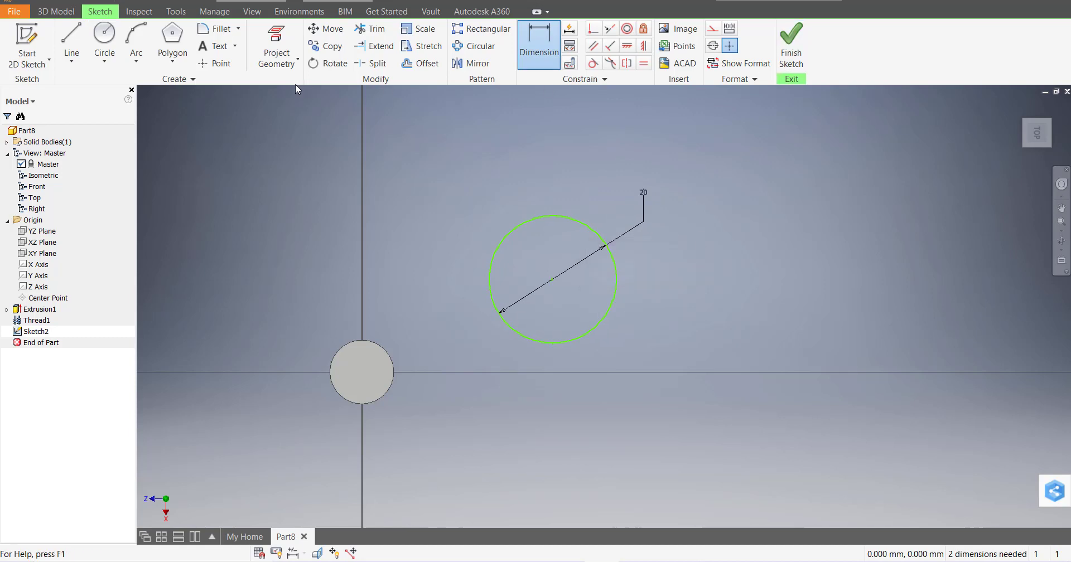
Inscribe a six-sided polygon in the 20 mm circle with a vertex on the circle, and finish the sketch
click(173, 42)
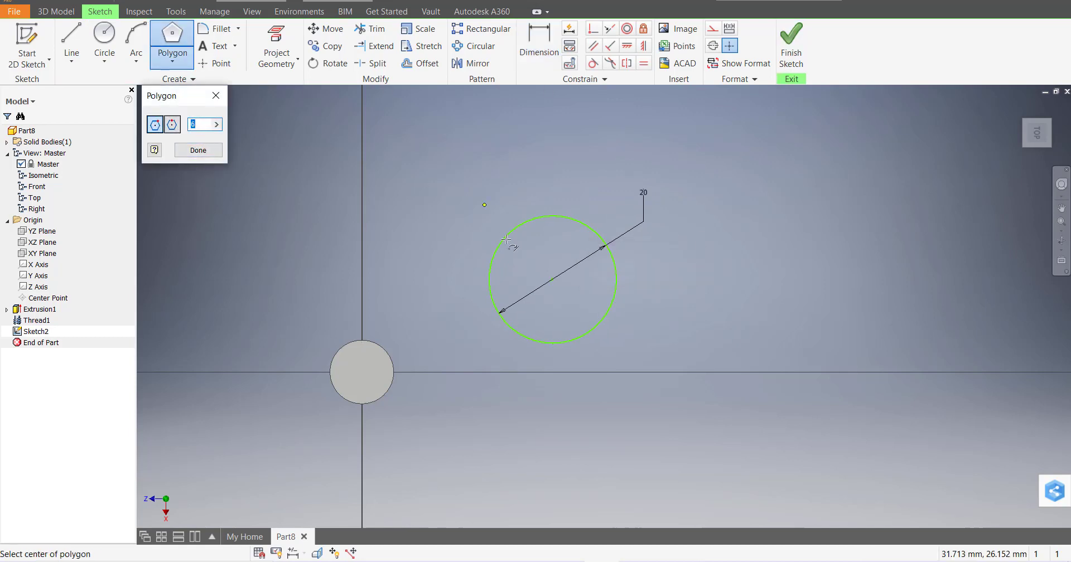
click(553, 279)
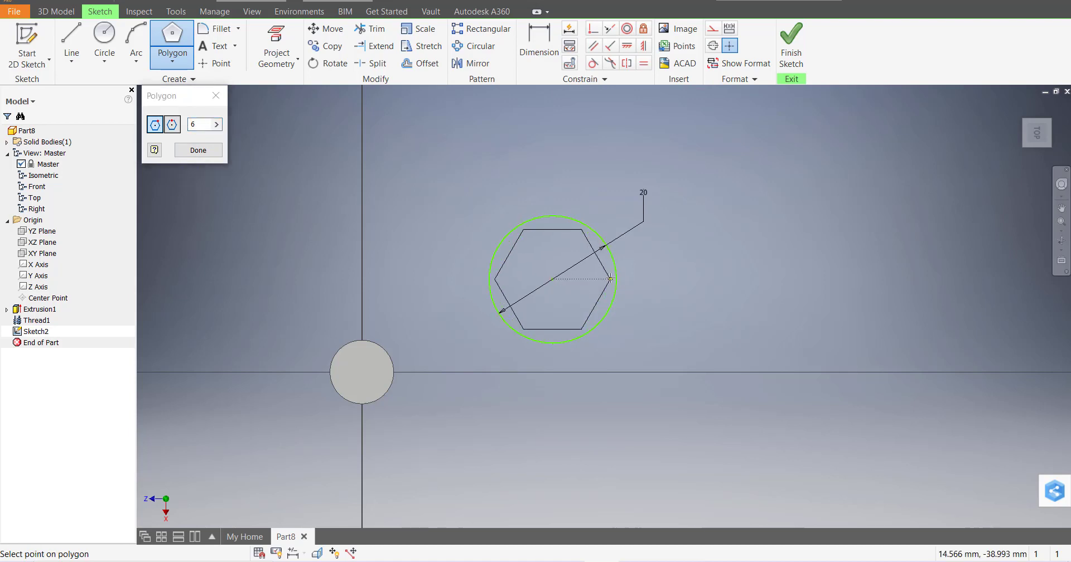
click(617, 279)
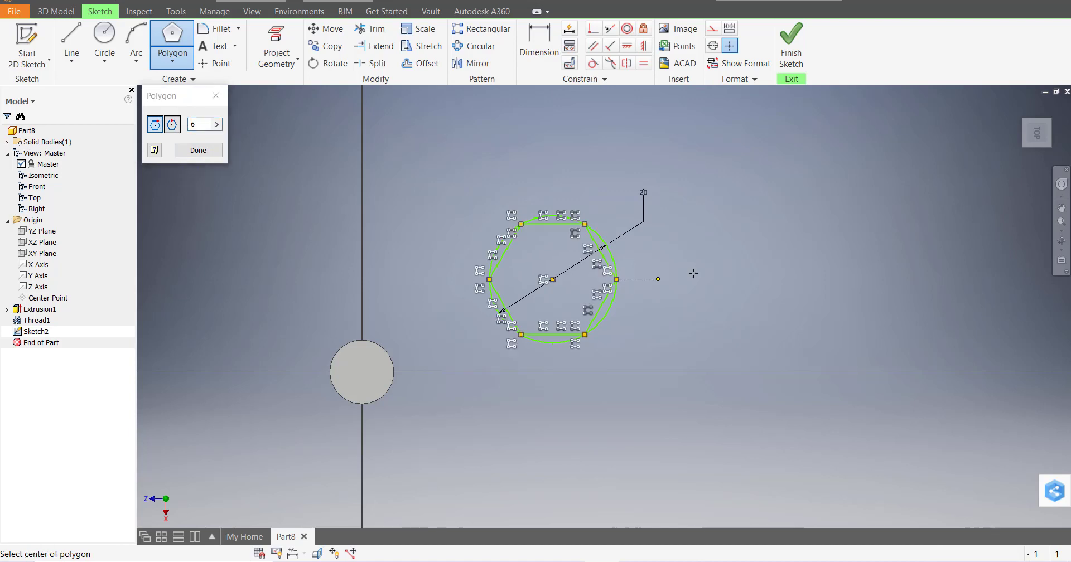
click(791, 44)
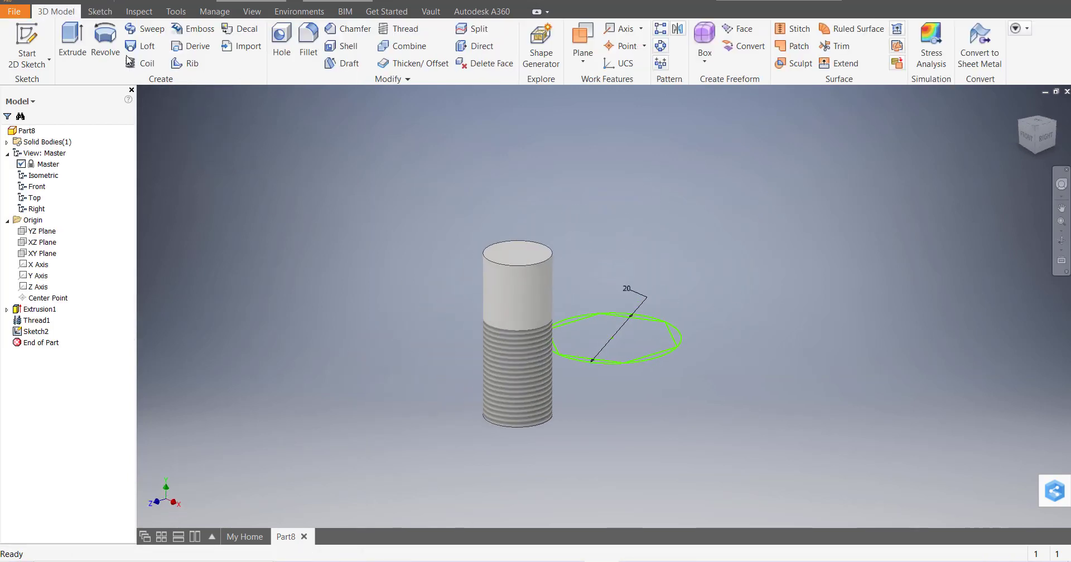
Reopen the hexagon sketch for editing and draw a smaller circle, about 8.5 mm in diameter, centred inside the hexagon
click(31, 61)
click(46, 85)
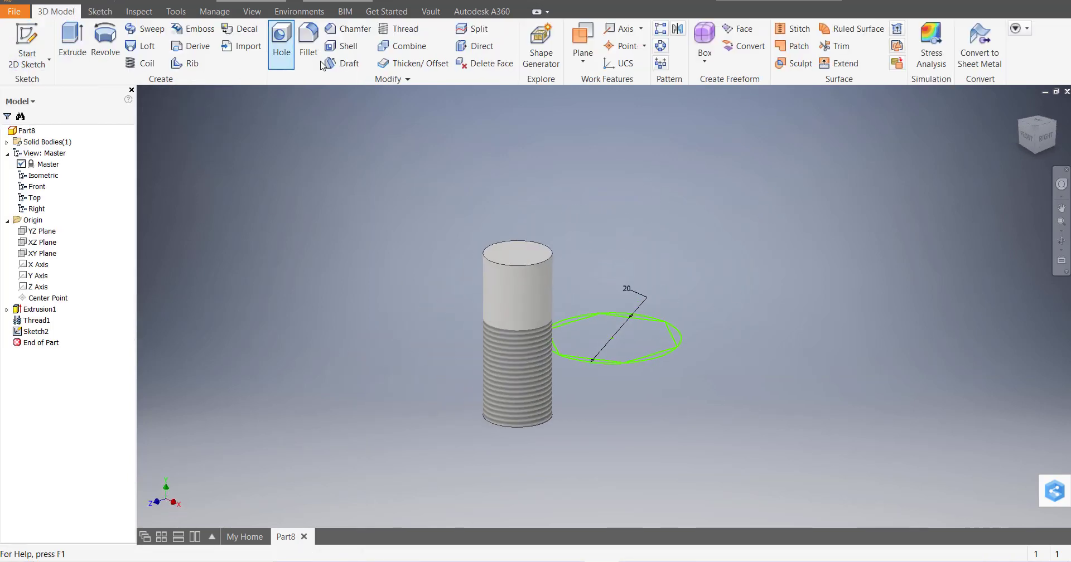
click(102, 12)
click(104, 45)
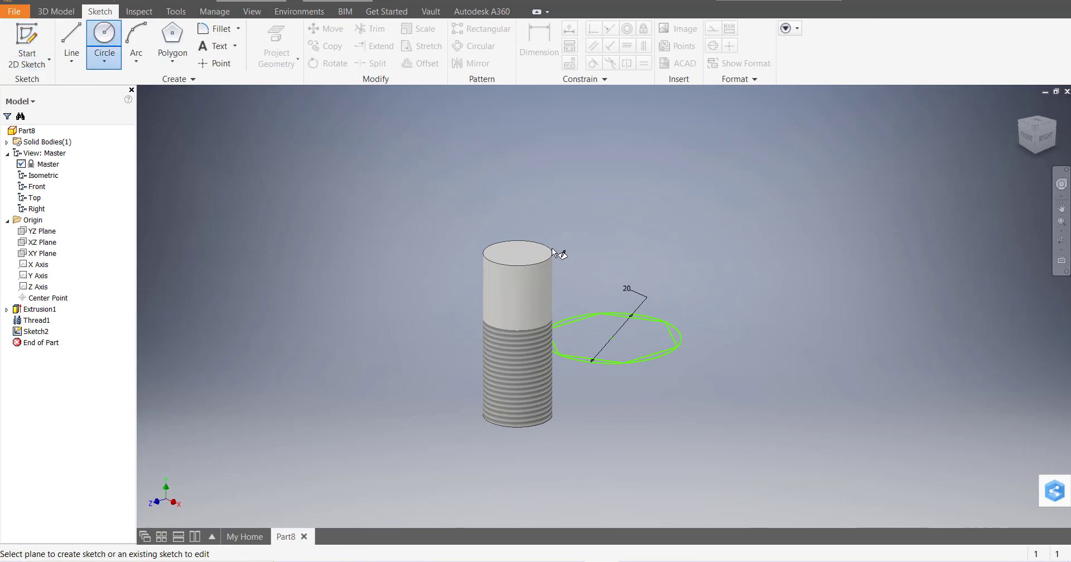
click(681, 336)
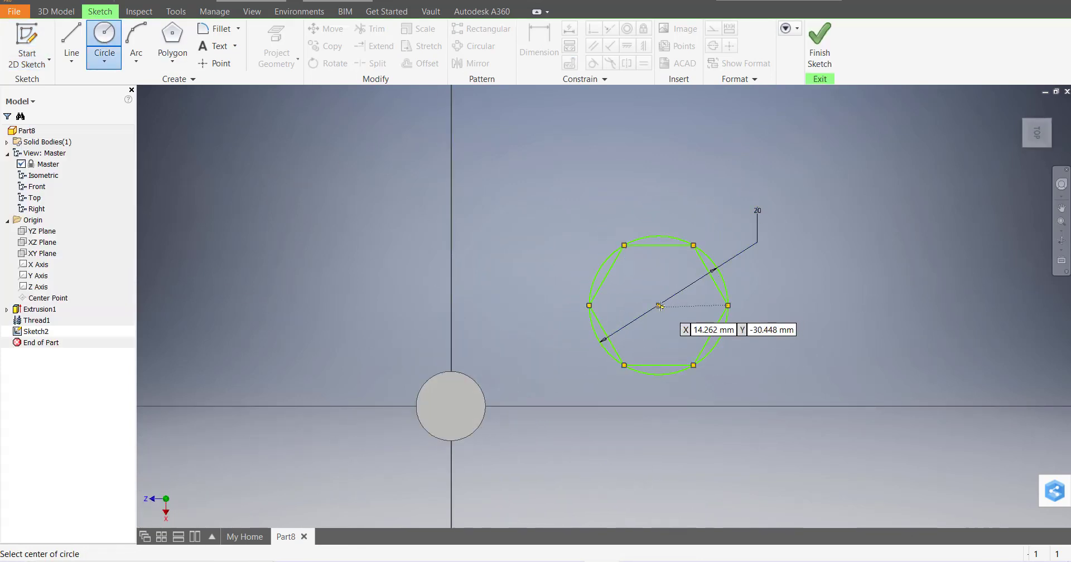
click(659, 306)
click(674, 331)
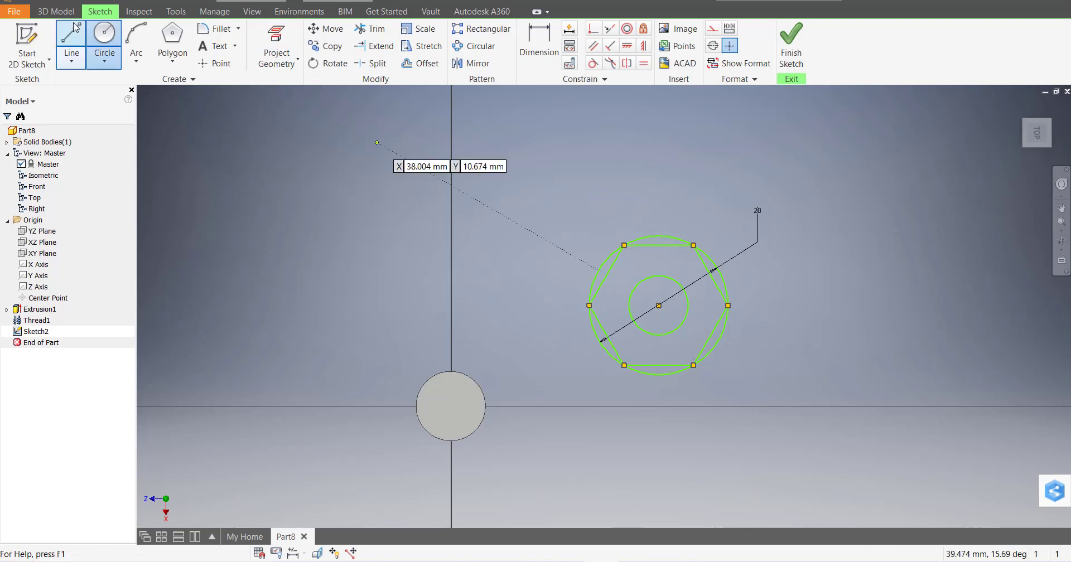
Dimension the inner circle to a 10 mm diameter and finish the sketch
click(539, 44)
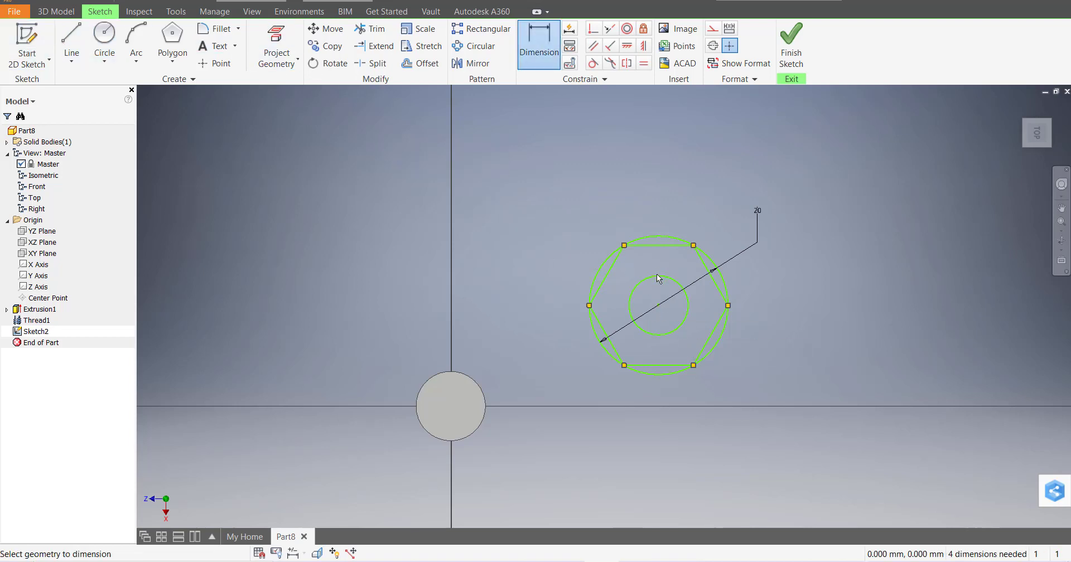
click(654, 279)
click(530, 256)
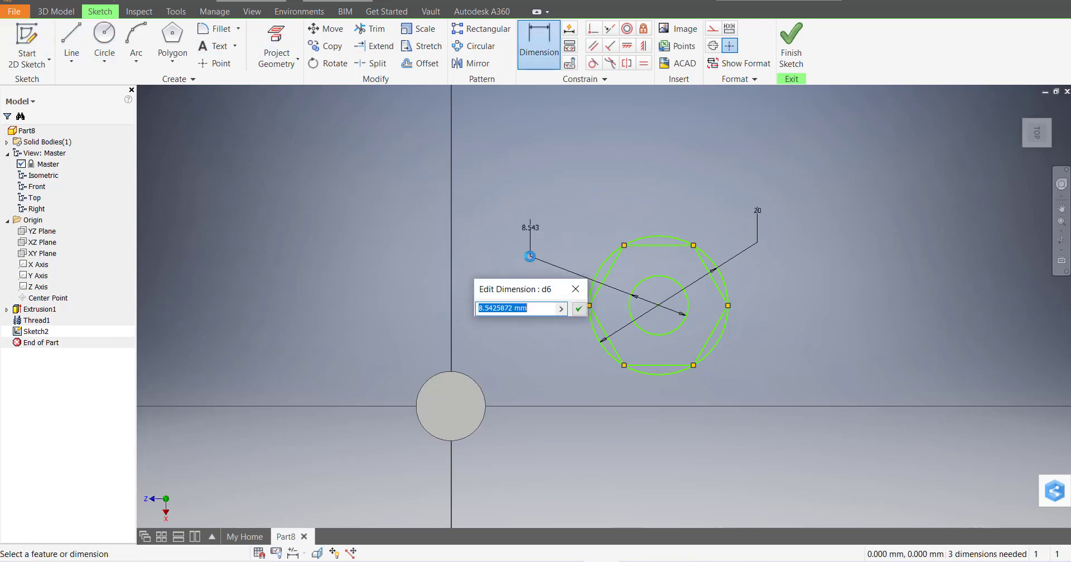
text(10)
key(Return)
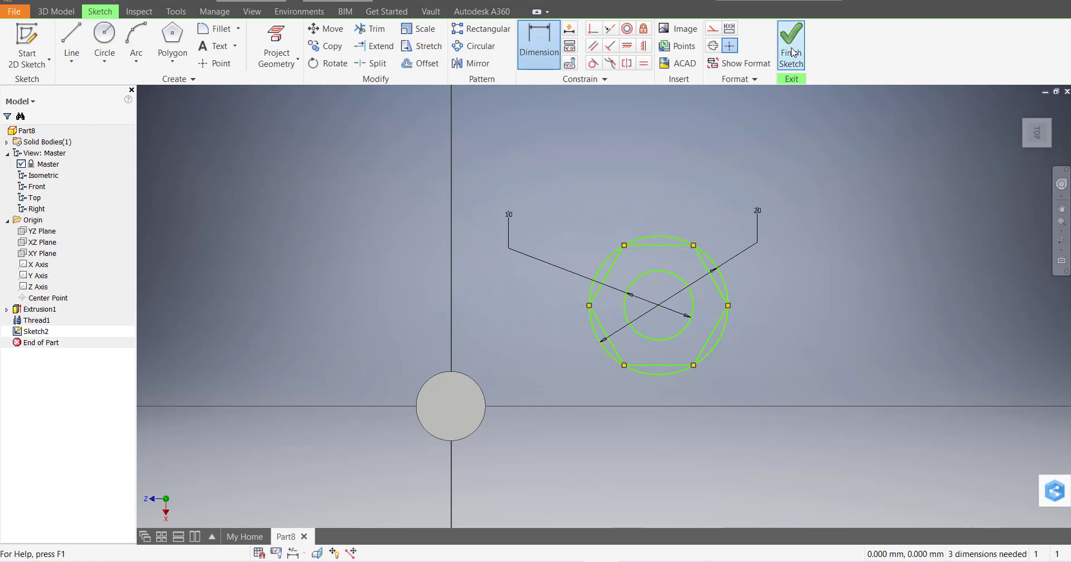
click(791, 48)
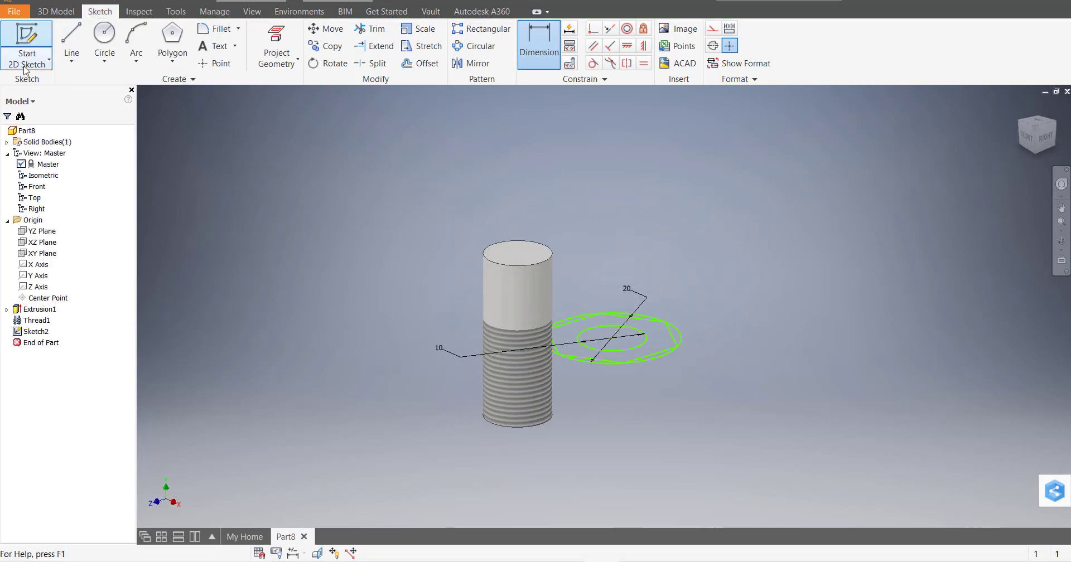
Try to extrude the areas between the hexagon and the outer circle by 10 mm
click(72, 39)
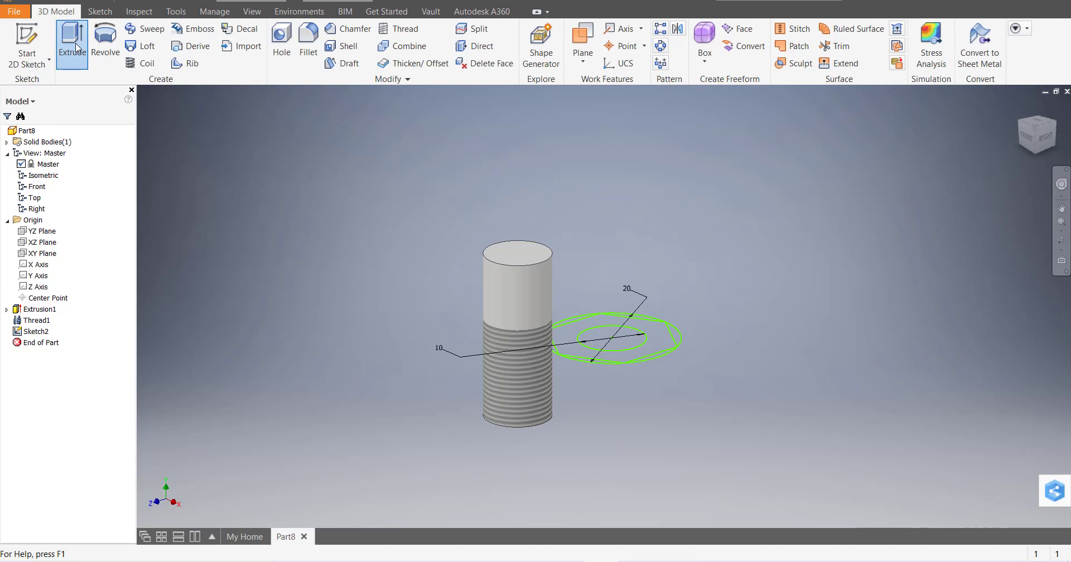
click(655, 351)
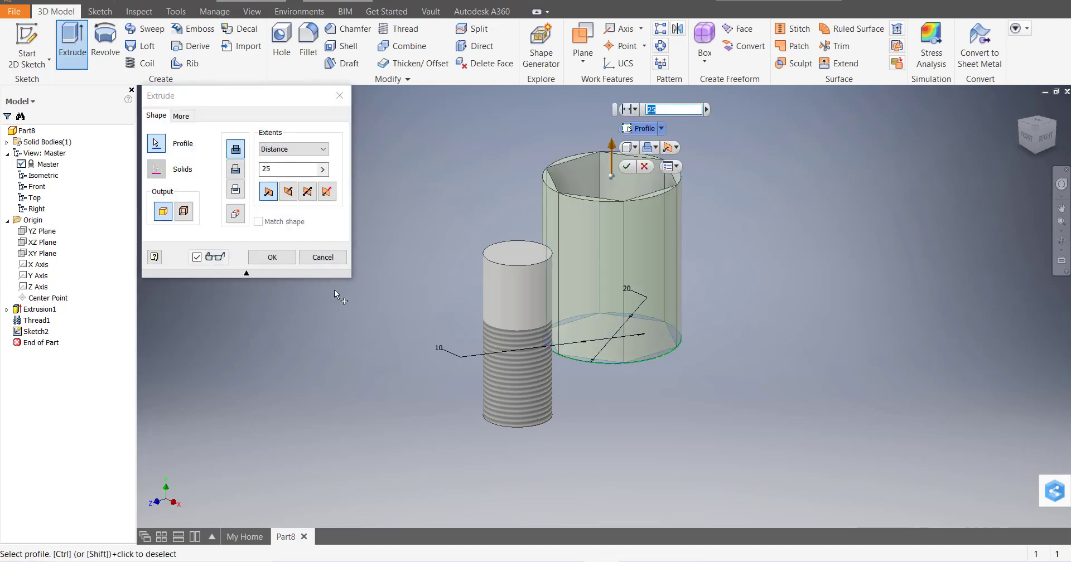
click(290, 170)
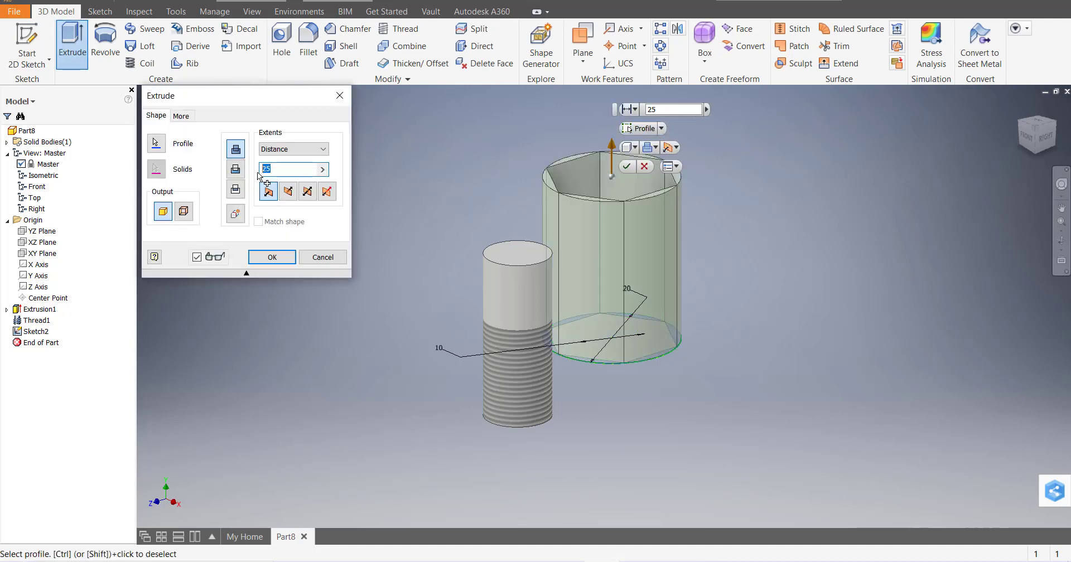
key(Return)
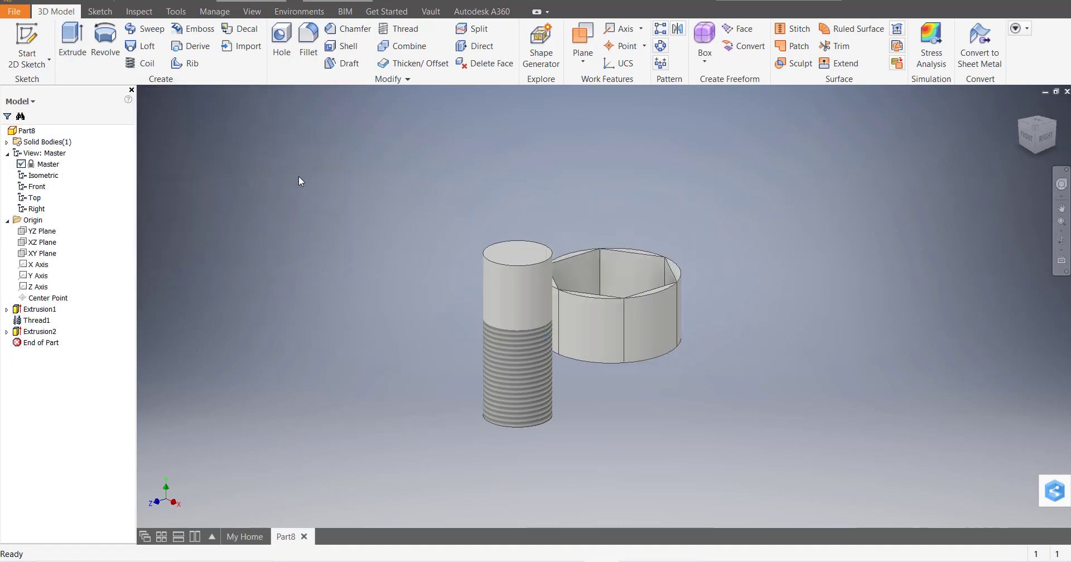
Inspect the extruded segments around the hexagon and undo that extrusion
scroll(673, 258, down, 5)
scroll(655, 288, up, 4)
scroll(635, 326, down, 5)
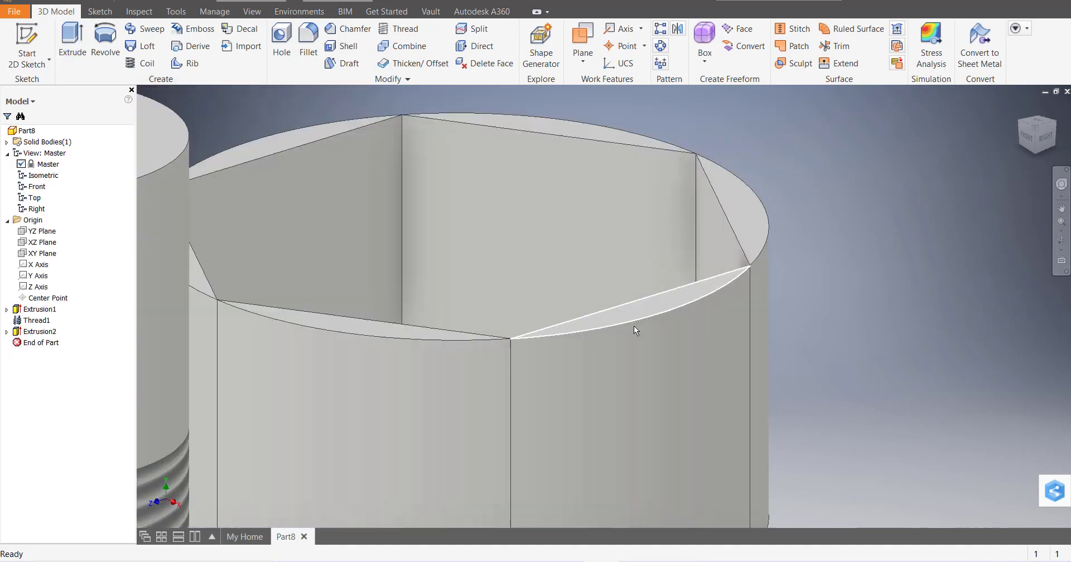
scroll(604, 323, up, 5)
scroll(597, 315, down, 3)
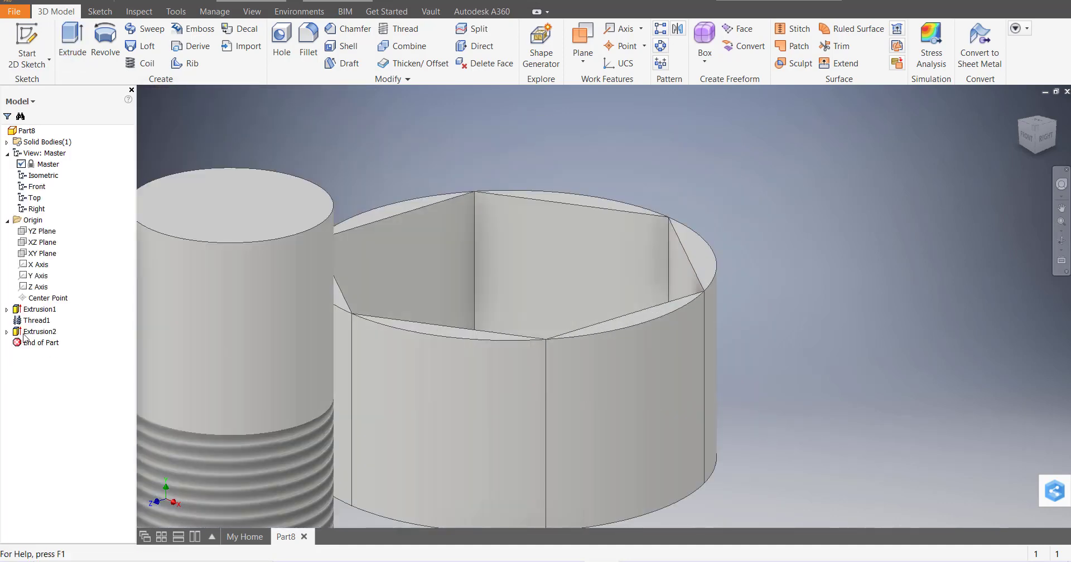
key(ctrl+z)
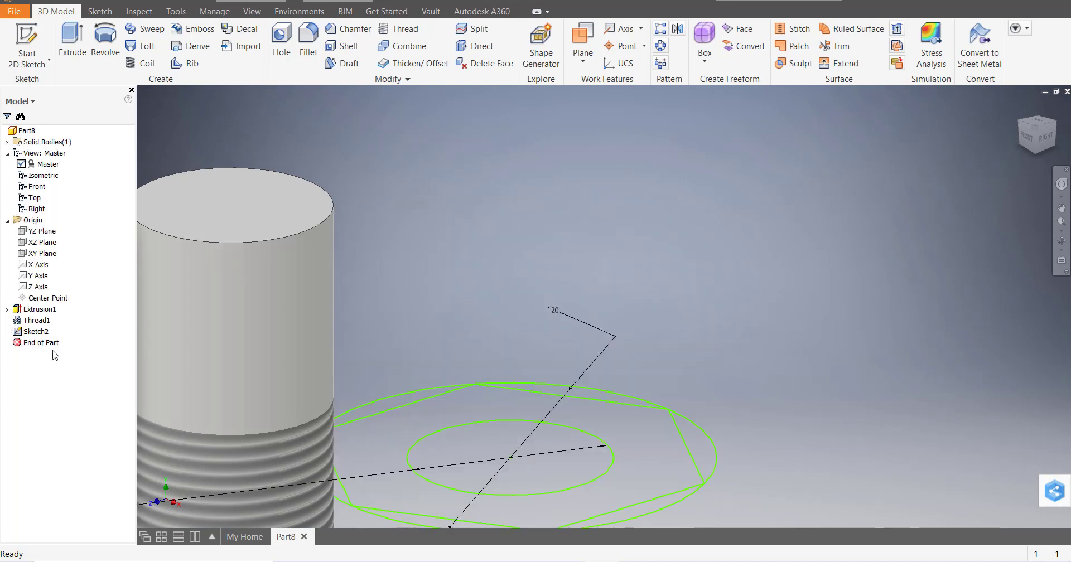
click(76, 42)
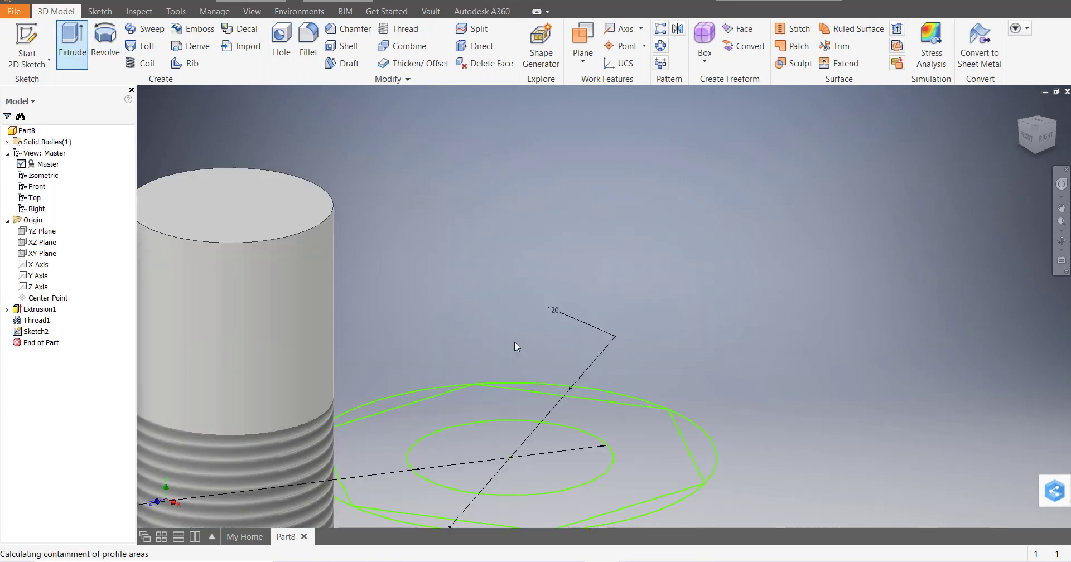
click(678, 432)
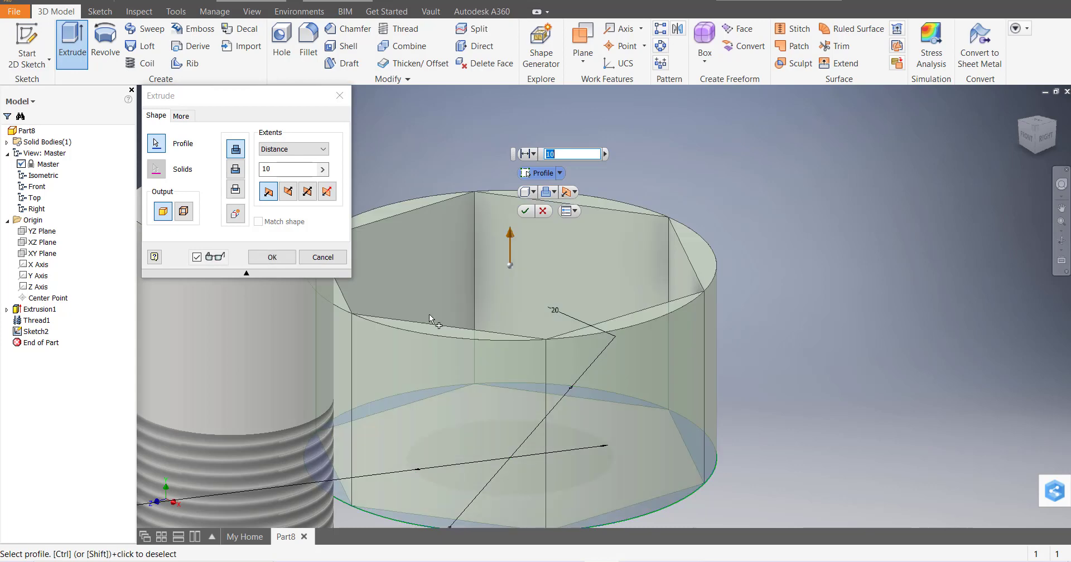
key(Escape)
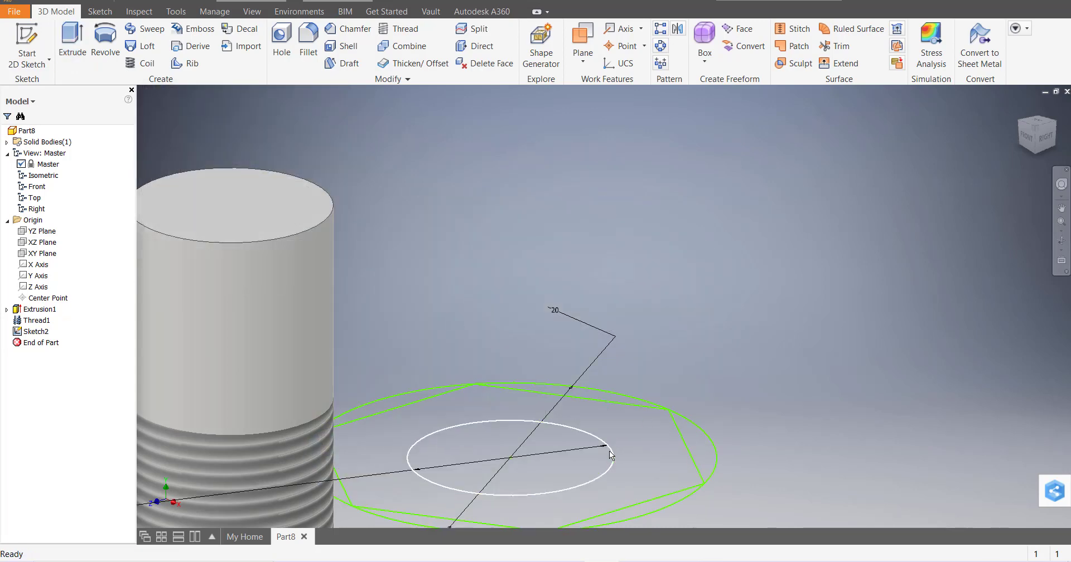
Extrude the area between the hexagon and the inner circle 10 mm to form a nut body with a hole
click(85, 55)
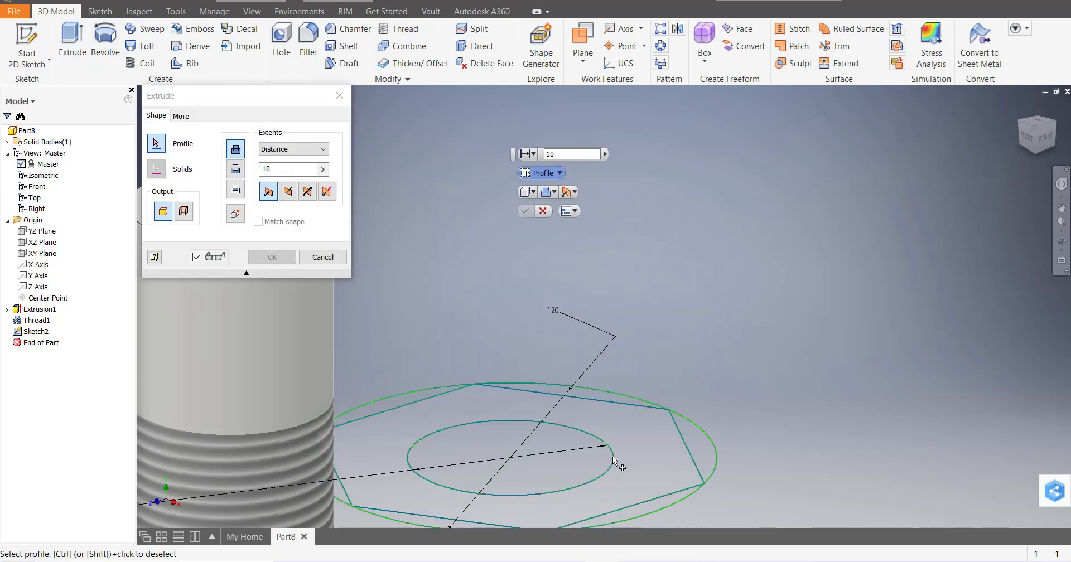
click(613, 456)
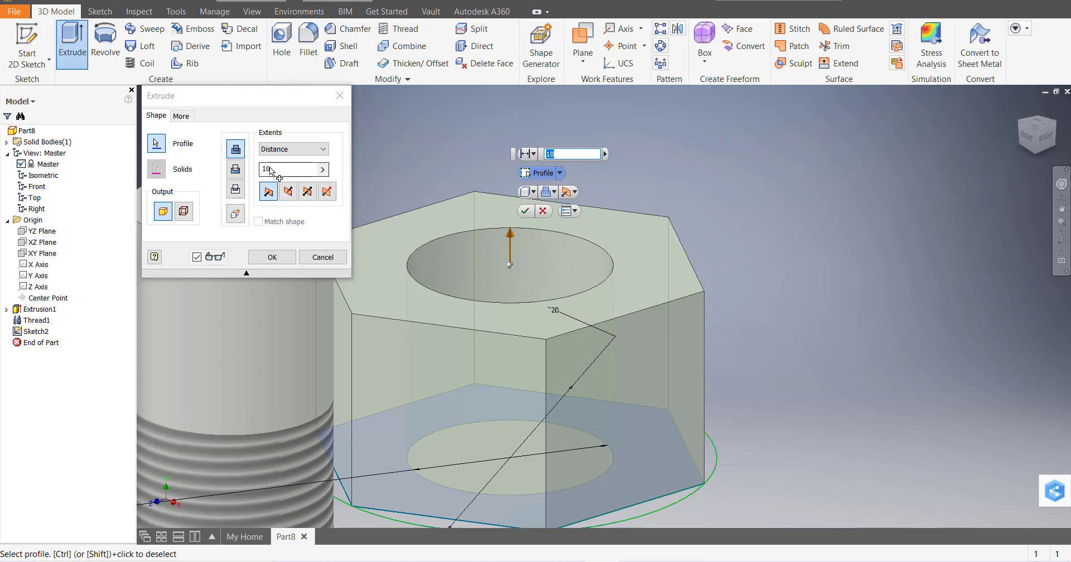
click(272, 257)
Thread the inner face of the nut's hole over its full length, using the M10x1.5 designation
scroll(785, 234, down, 5)
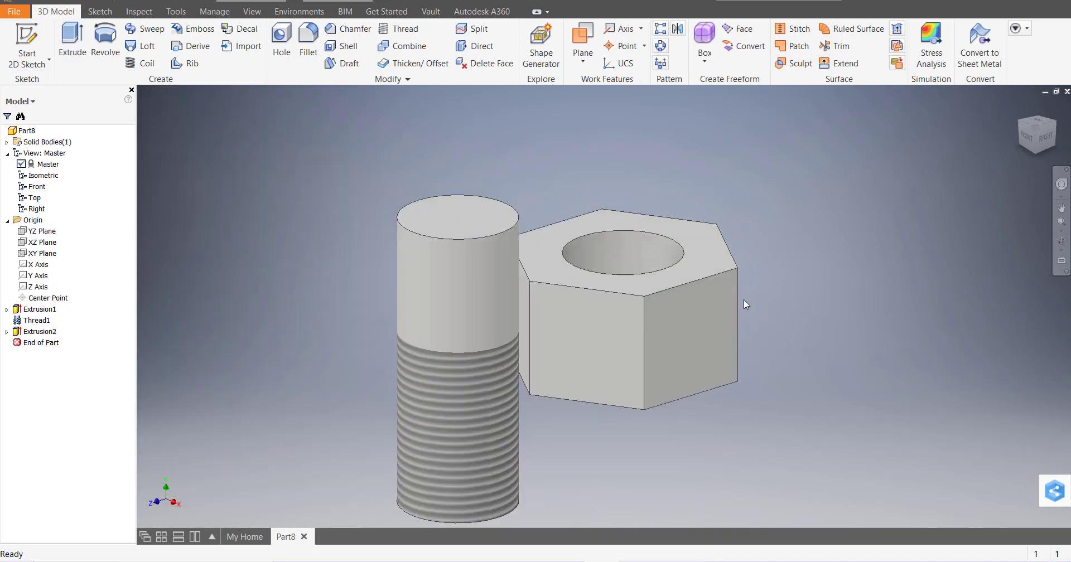
scroll(739, 274, up, 6)
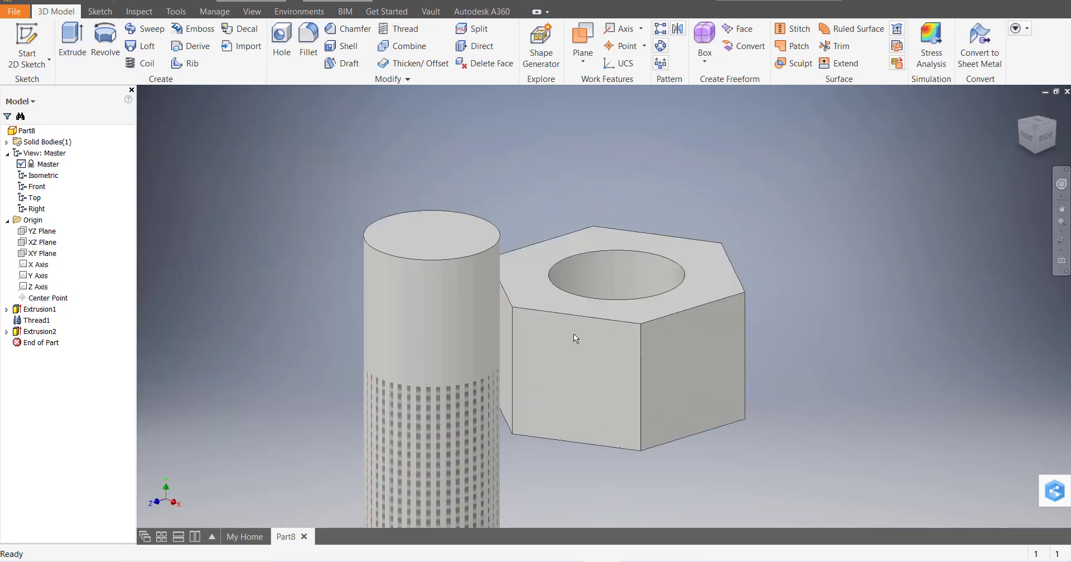
scroll(698, 280, up, 3)
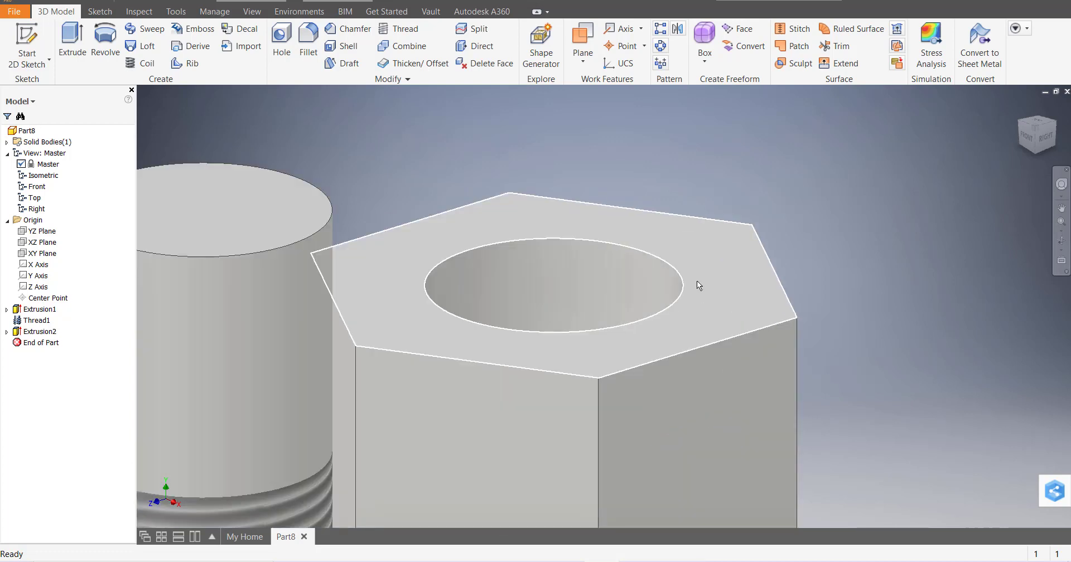
scroll(697, 285, down, 5)
scroll(695, 283, up, 3)
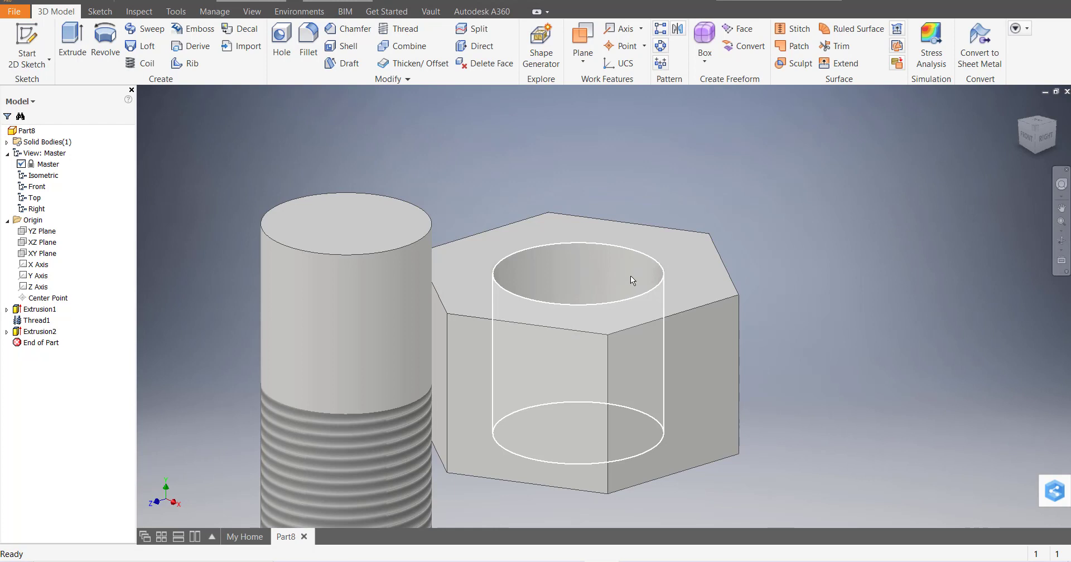
click(398, 28)
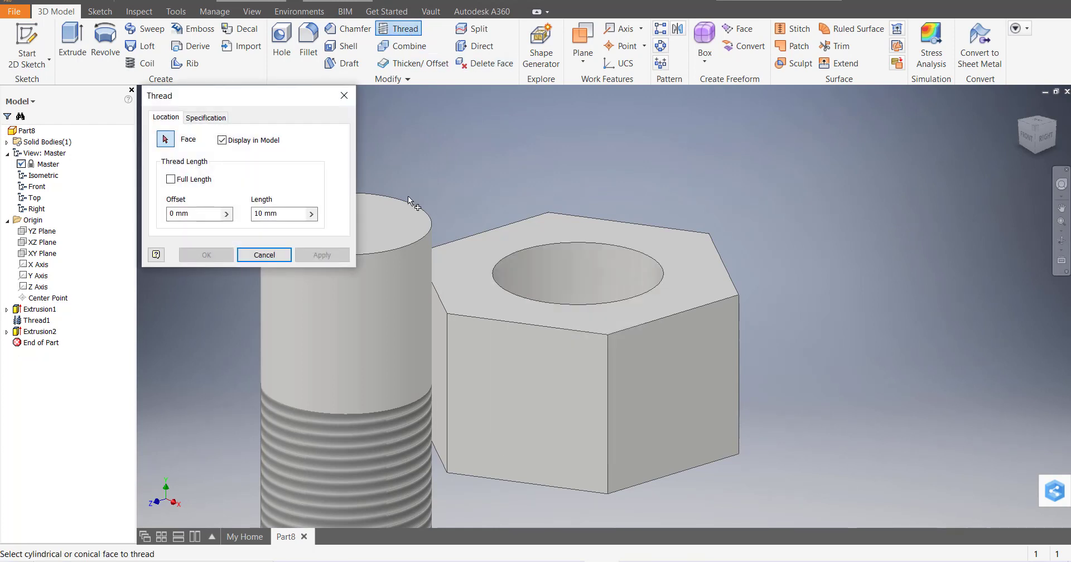
click(611, 253)
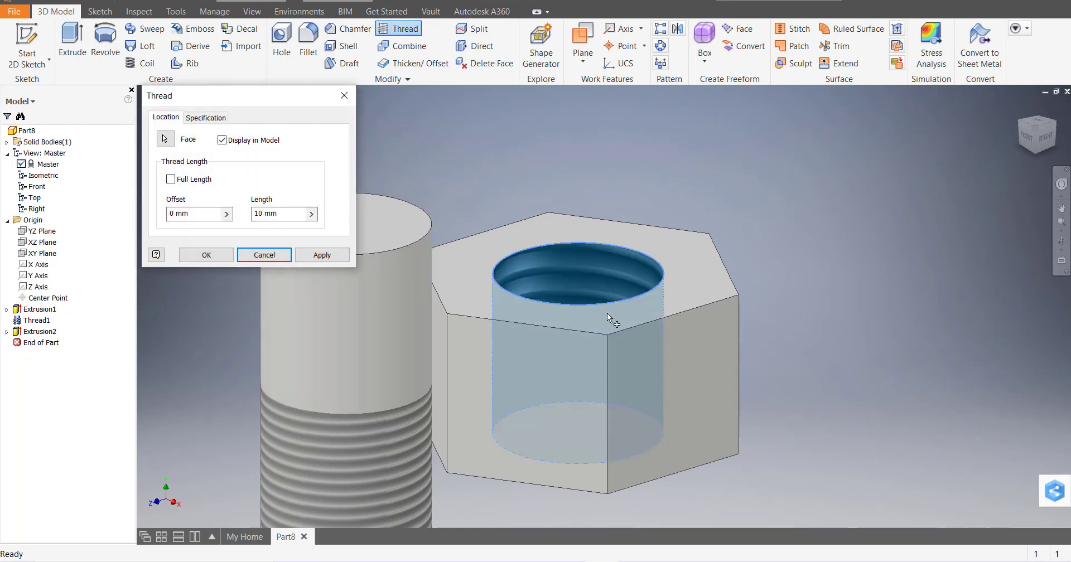
click(171, 179)
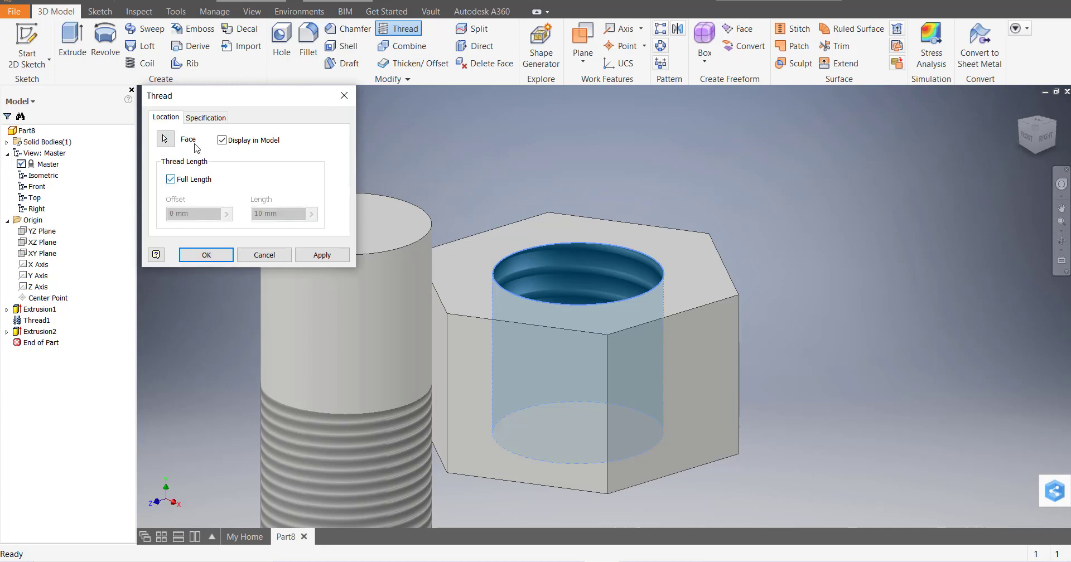
click(204, 118)
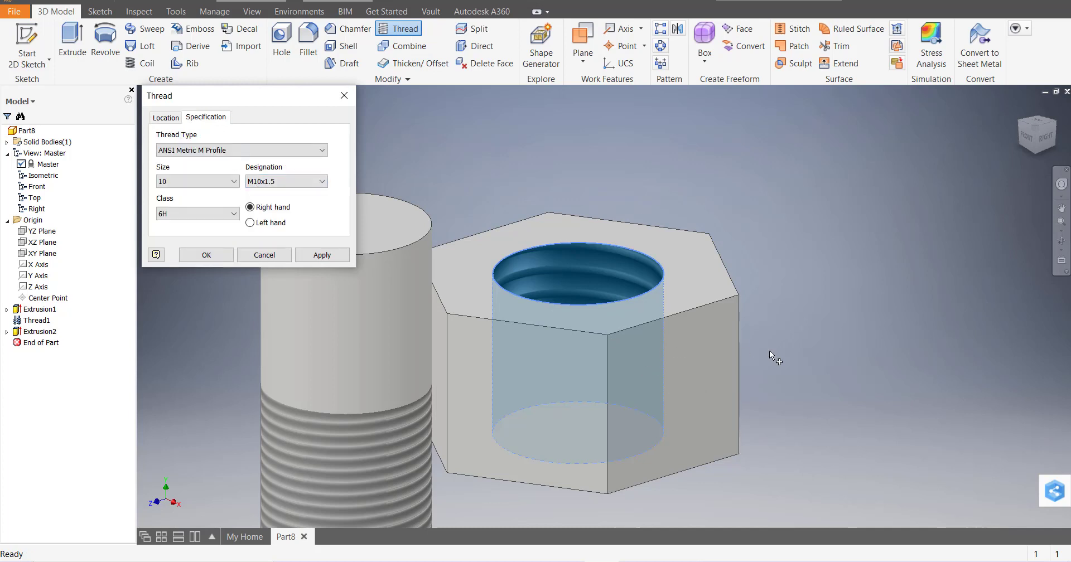
click(206, 255)
Orbit the model to examine the nut's internal thread and the threaded cylinder from several sides
click(1063, 241)
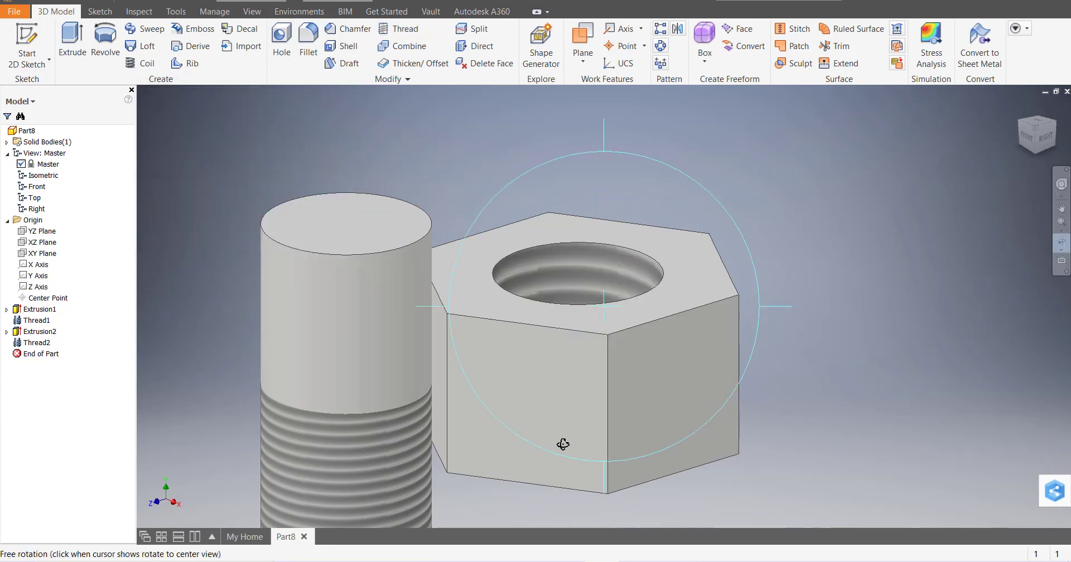
drag(562, 445, 598, 406)
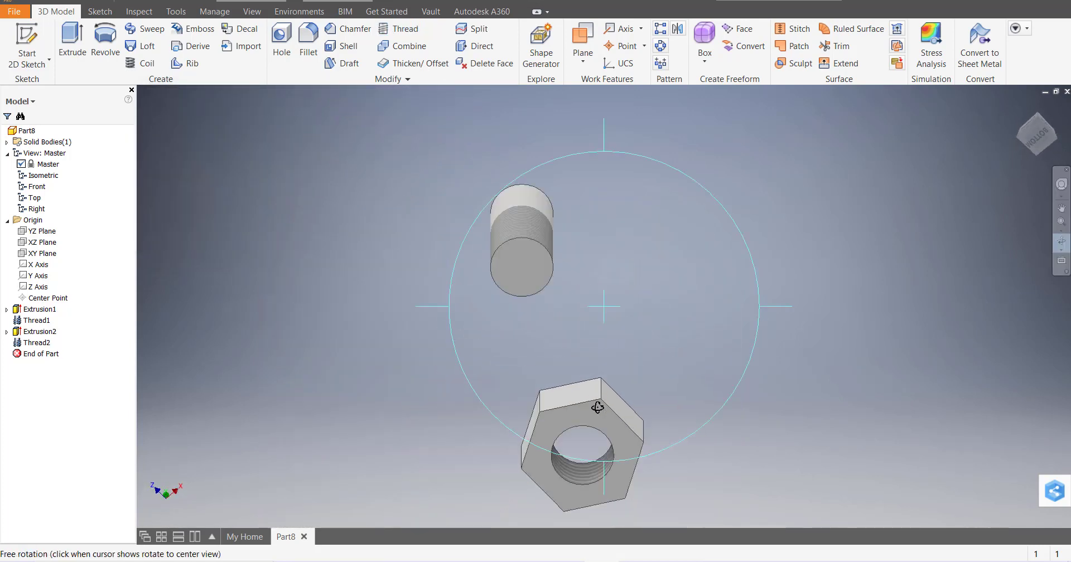
drag(582, 338, 741, 317)
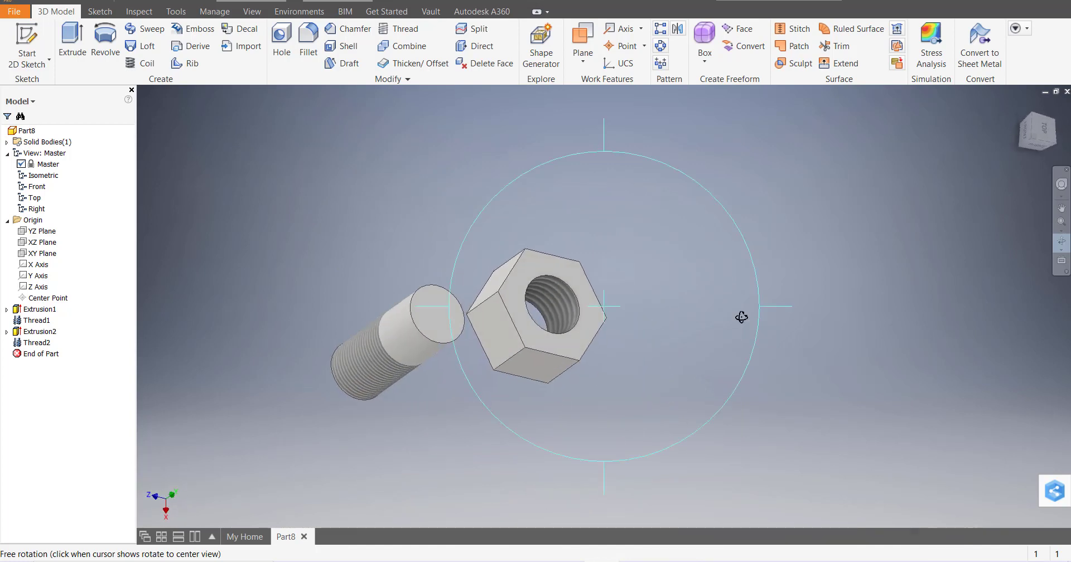